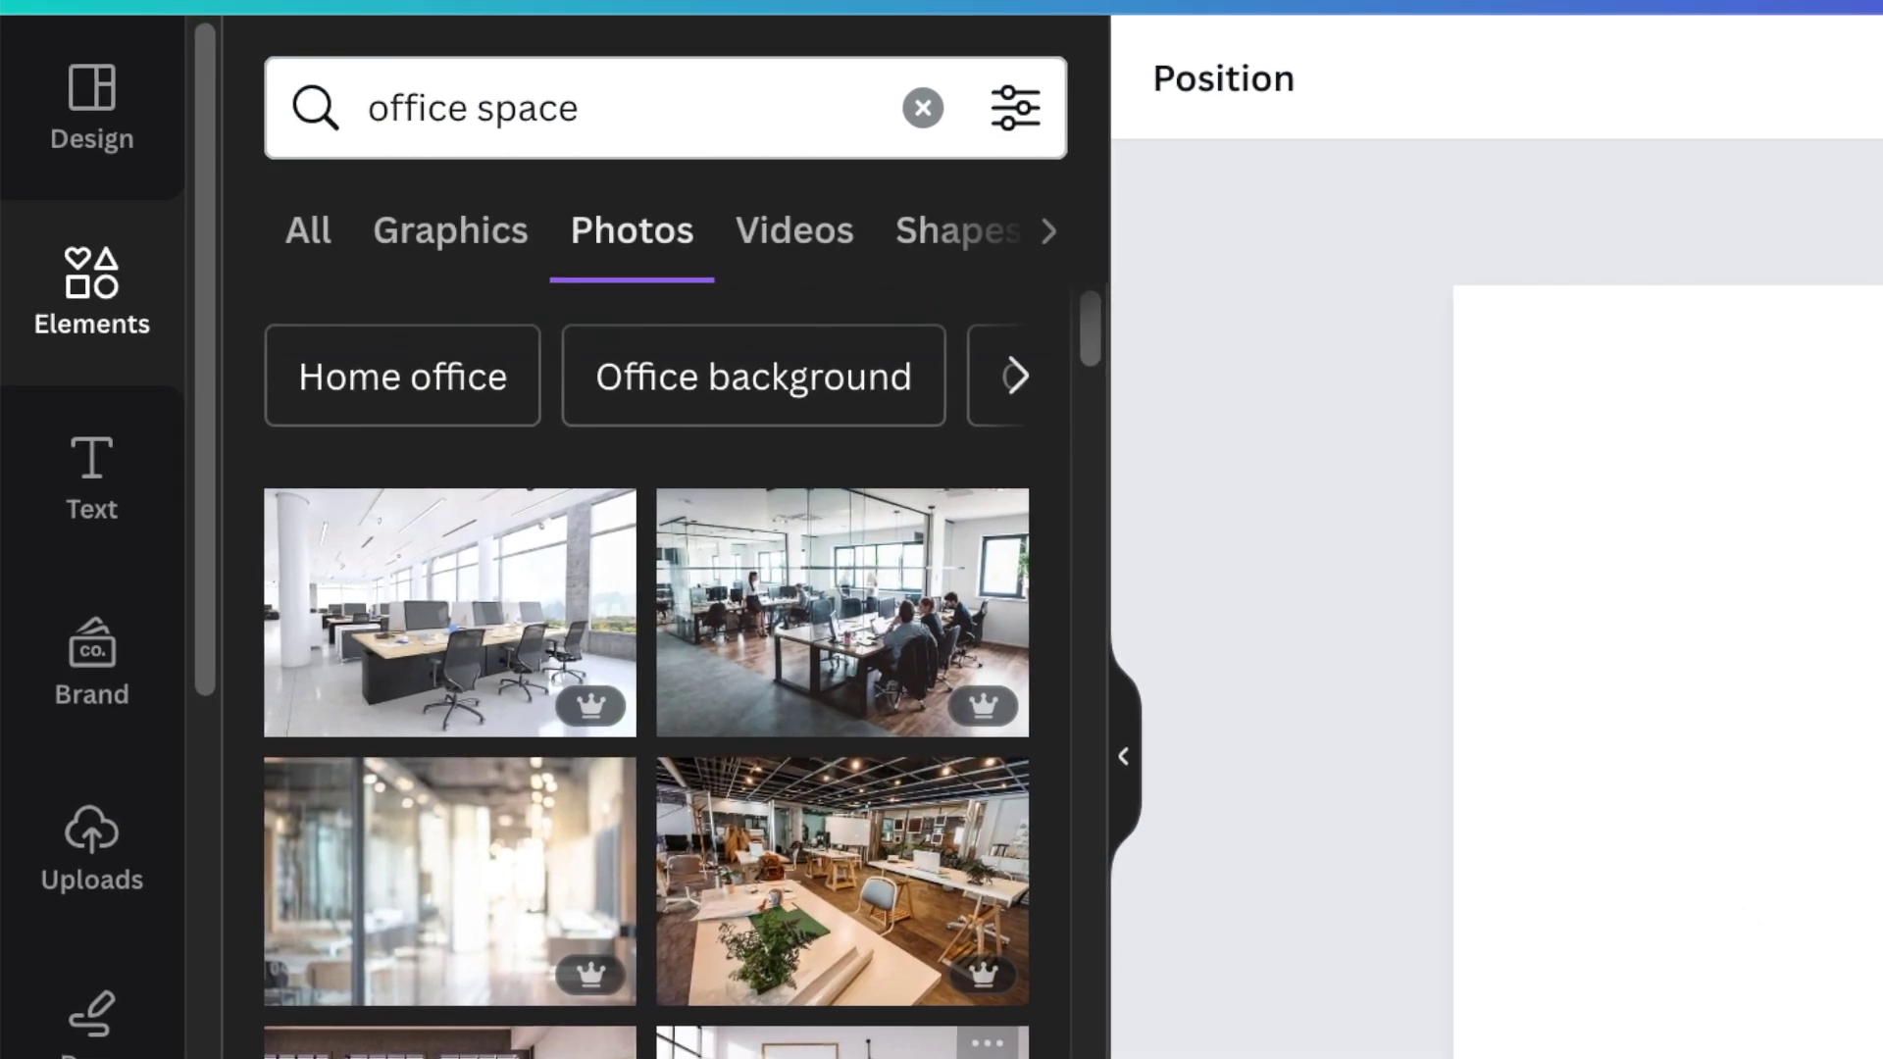
- Add the white office photo to the Canva page and open the sharing options
click(843, 1045)
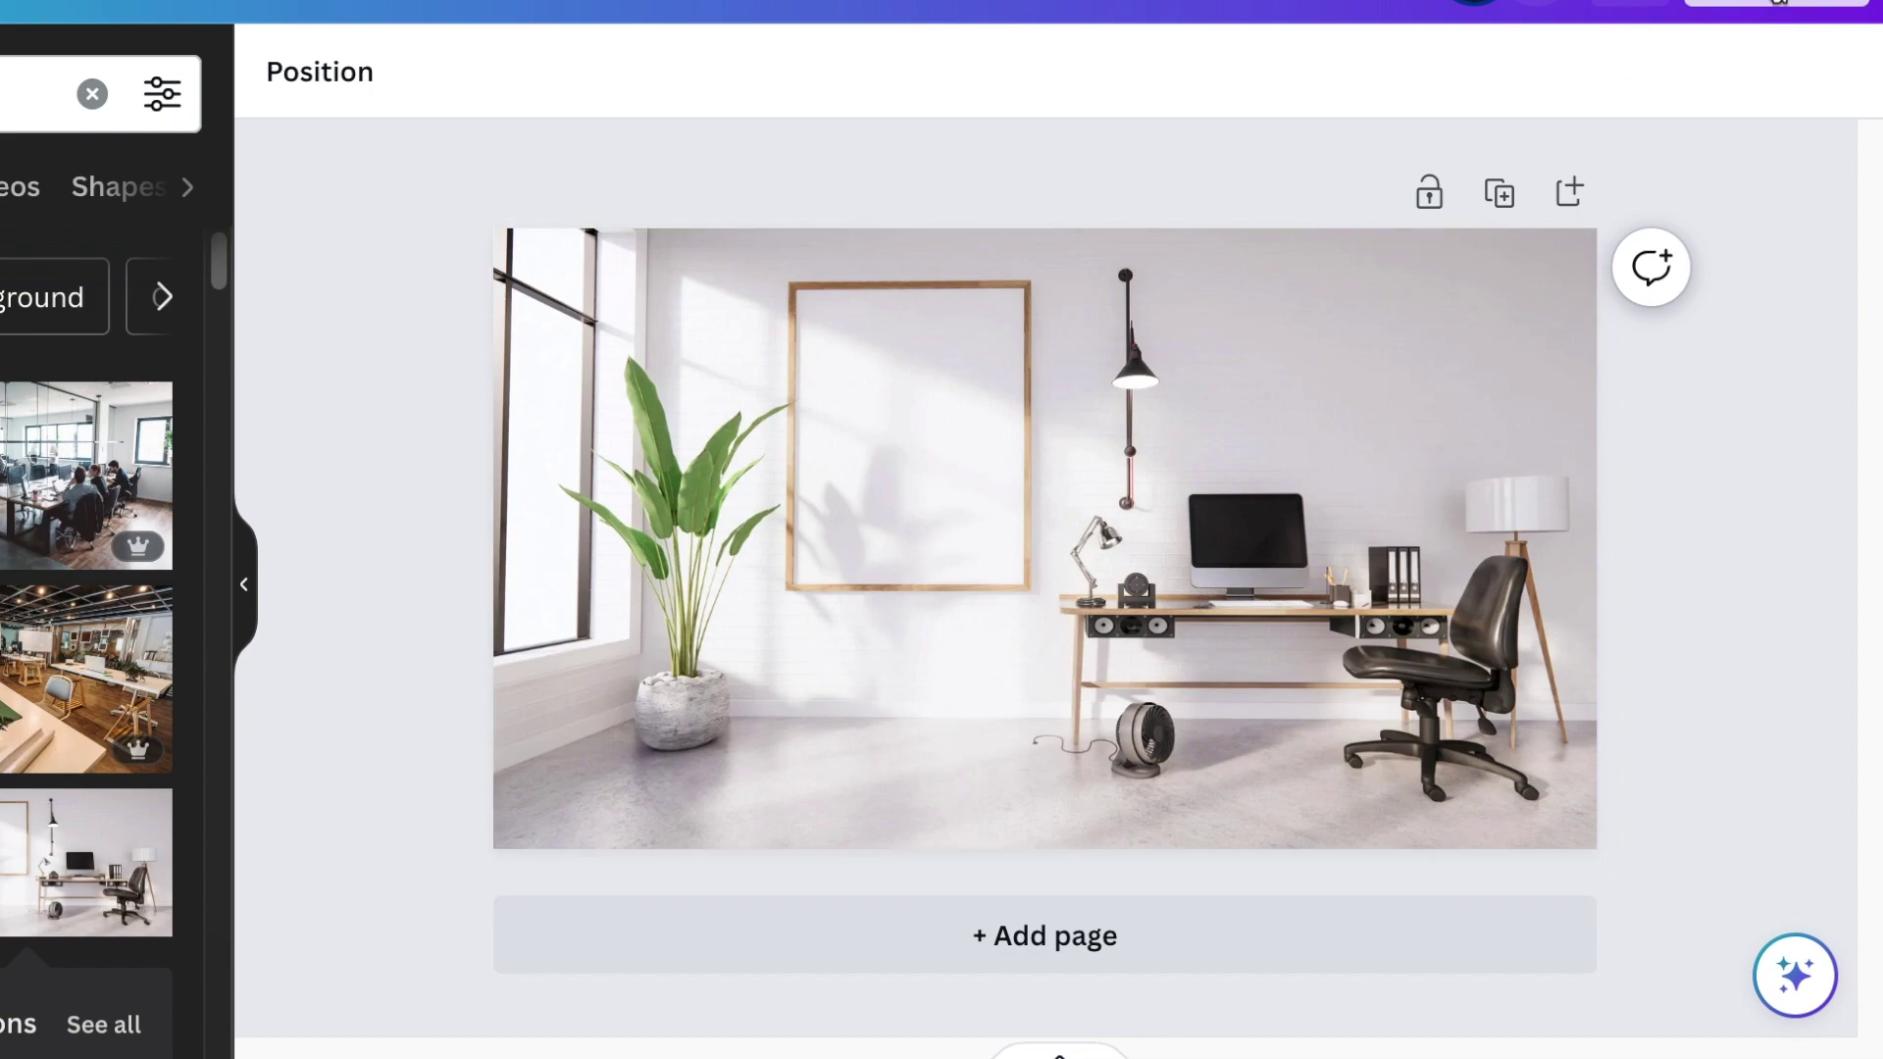
click(1761, 32)
- Download the office design as a PNG, then start a new Photopea project
click(1428, 956)
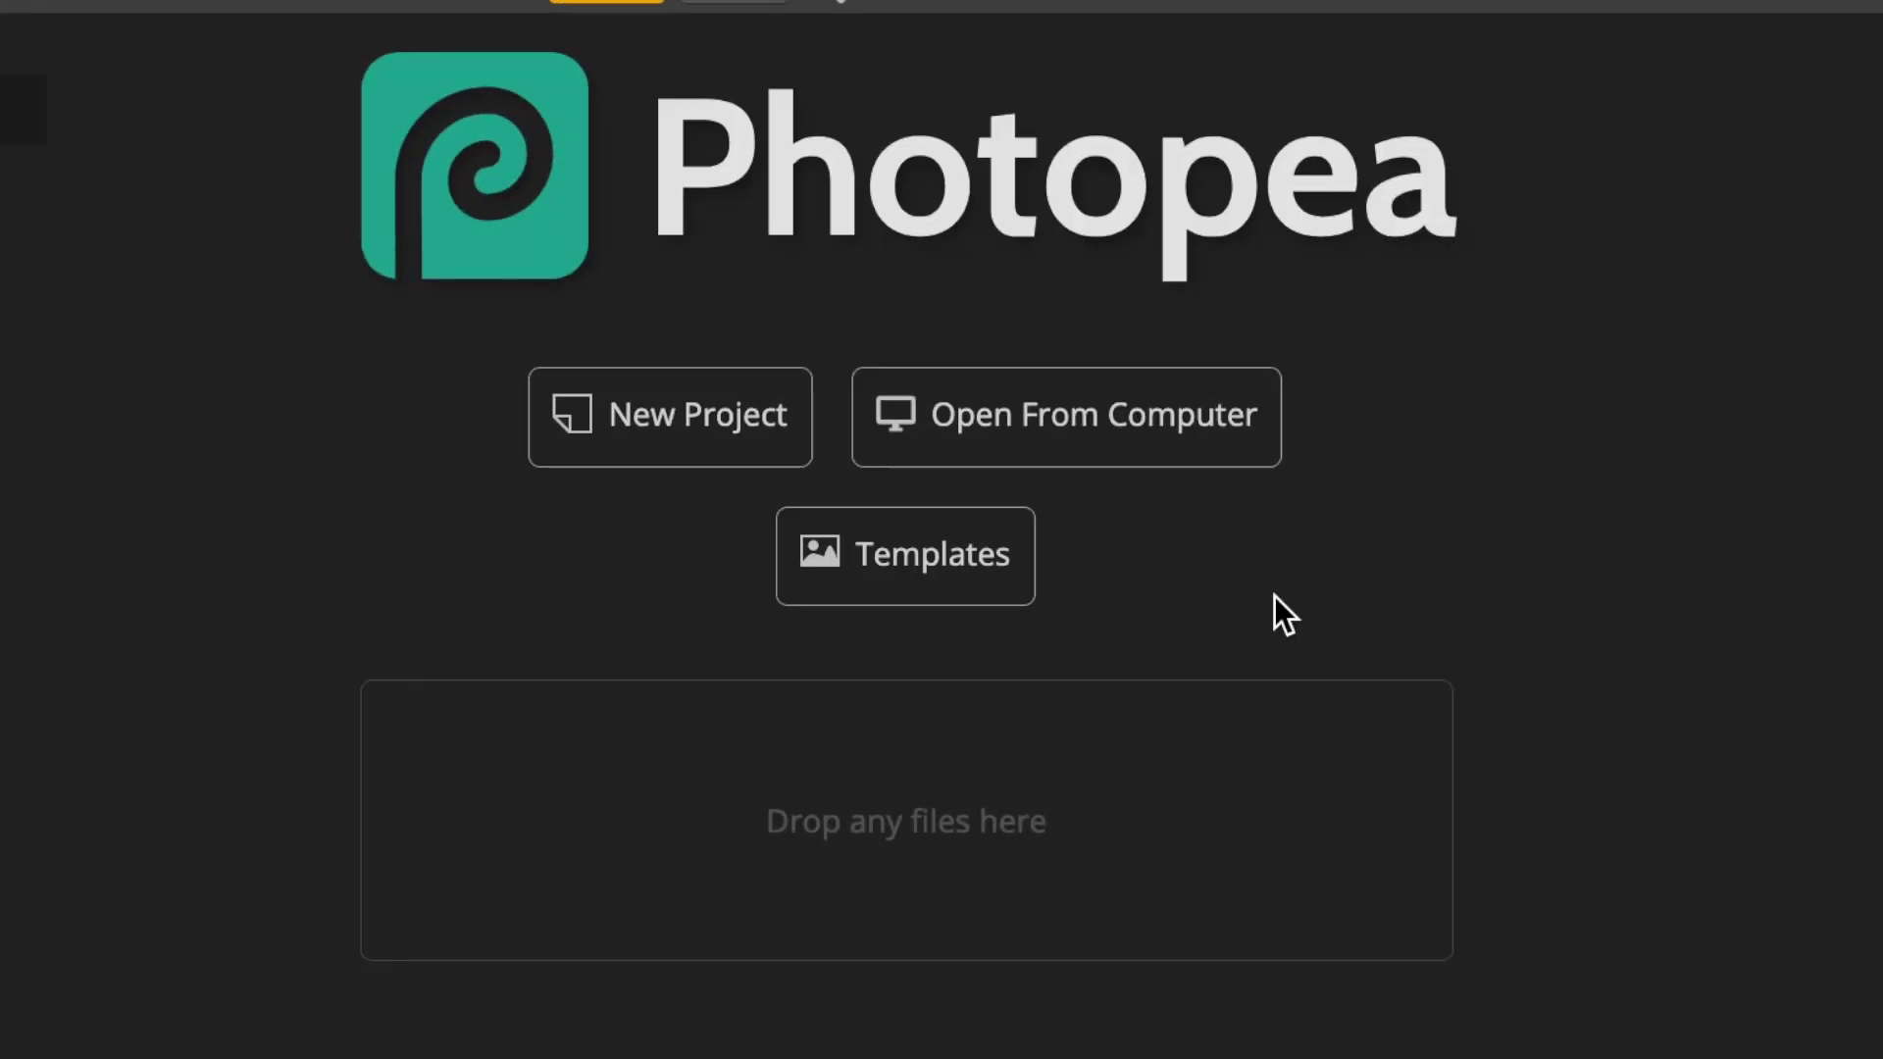
click(649, 423)
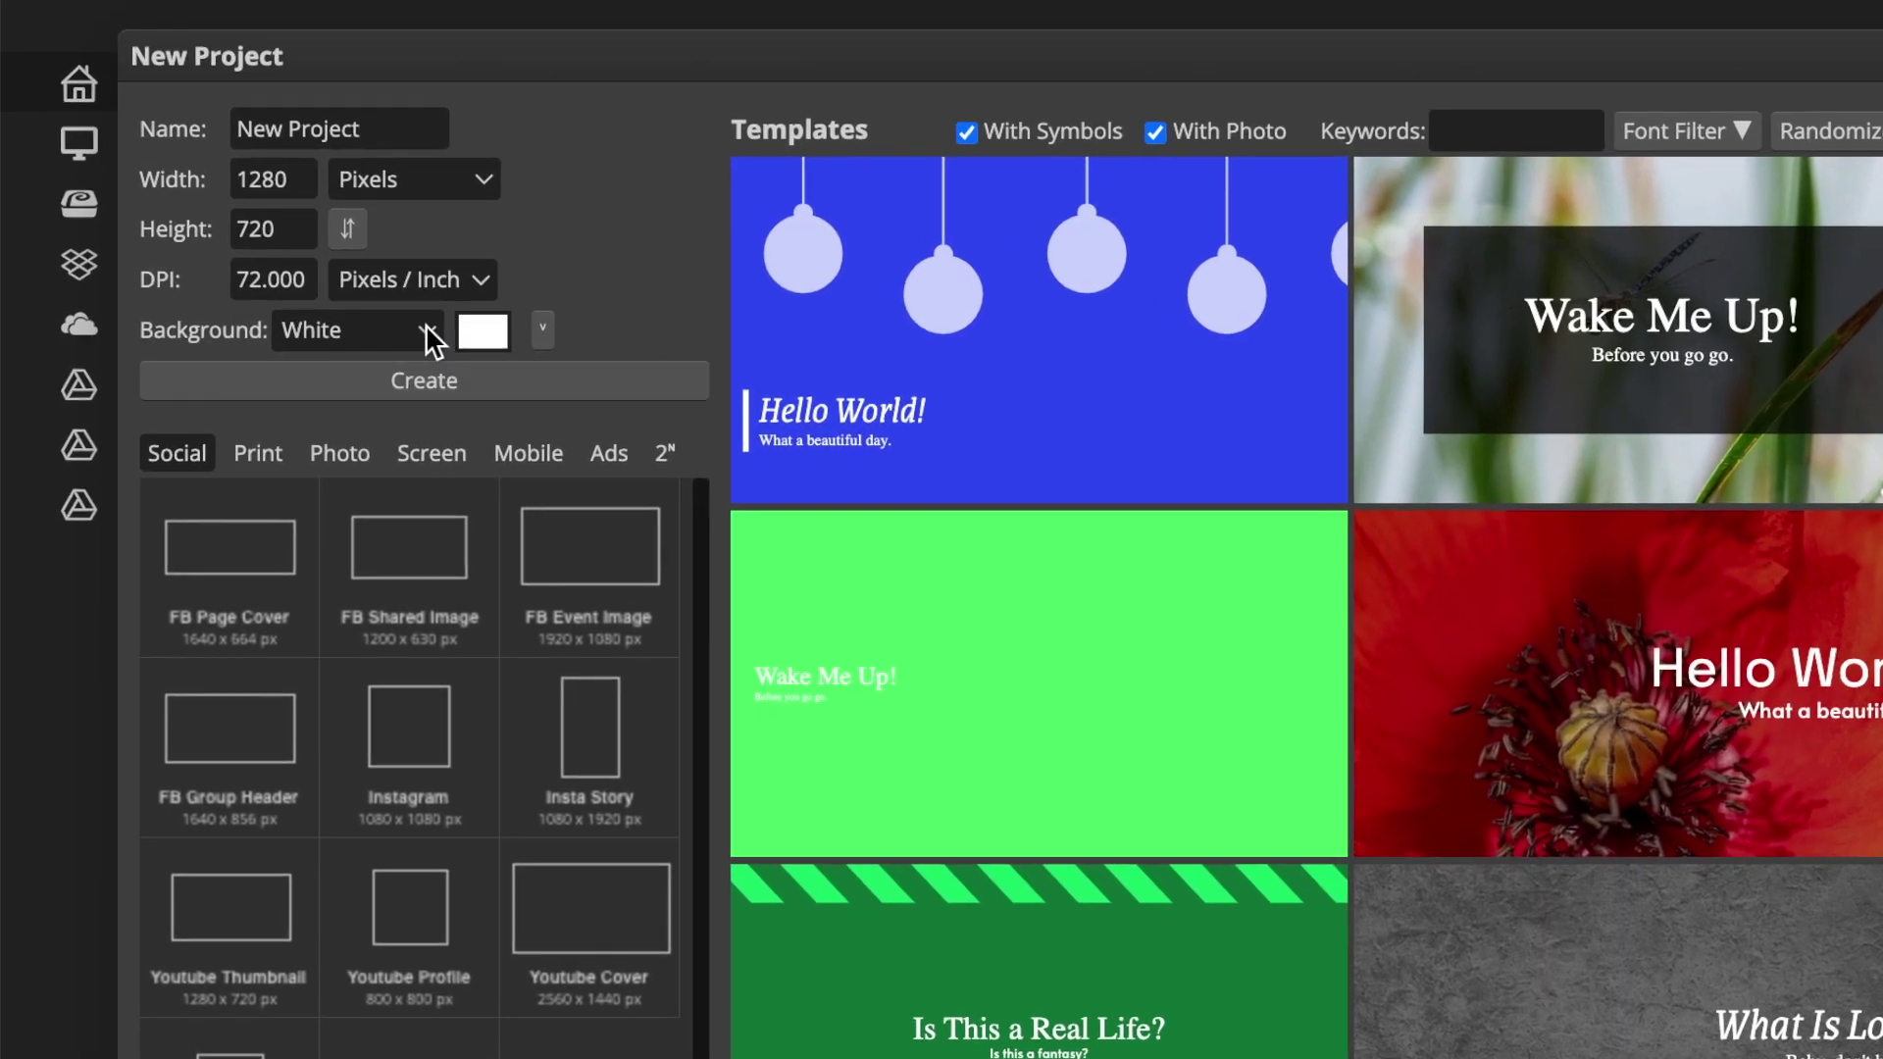
- Name the new project '3 Image Mockup', give it a transparent background, and create it
drag(403, 131, 181, 135)
text(3 Image Mockup)
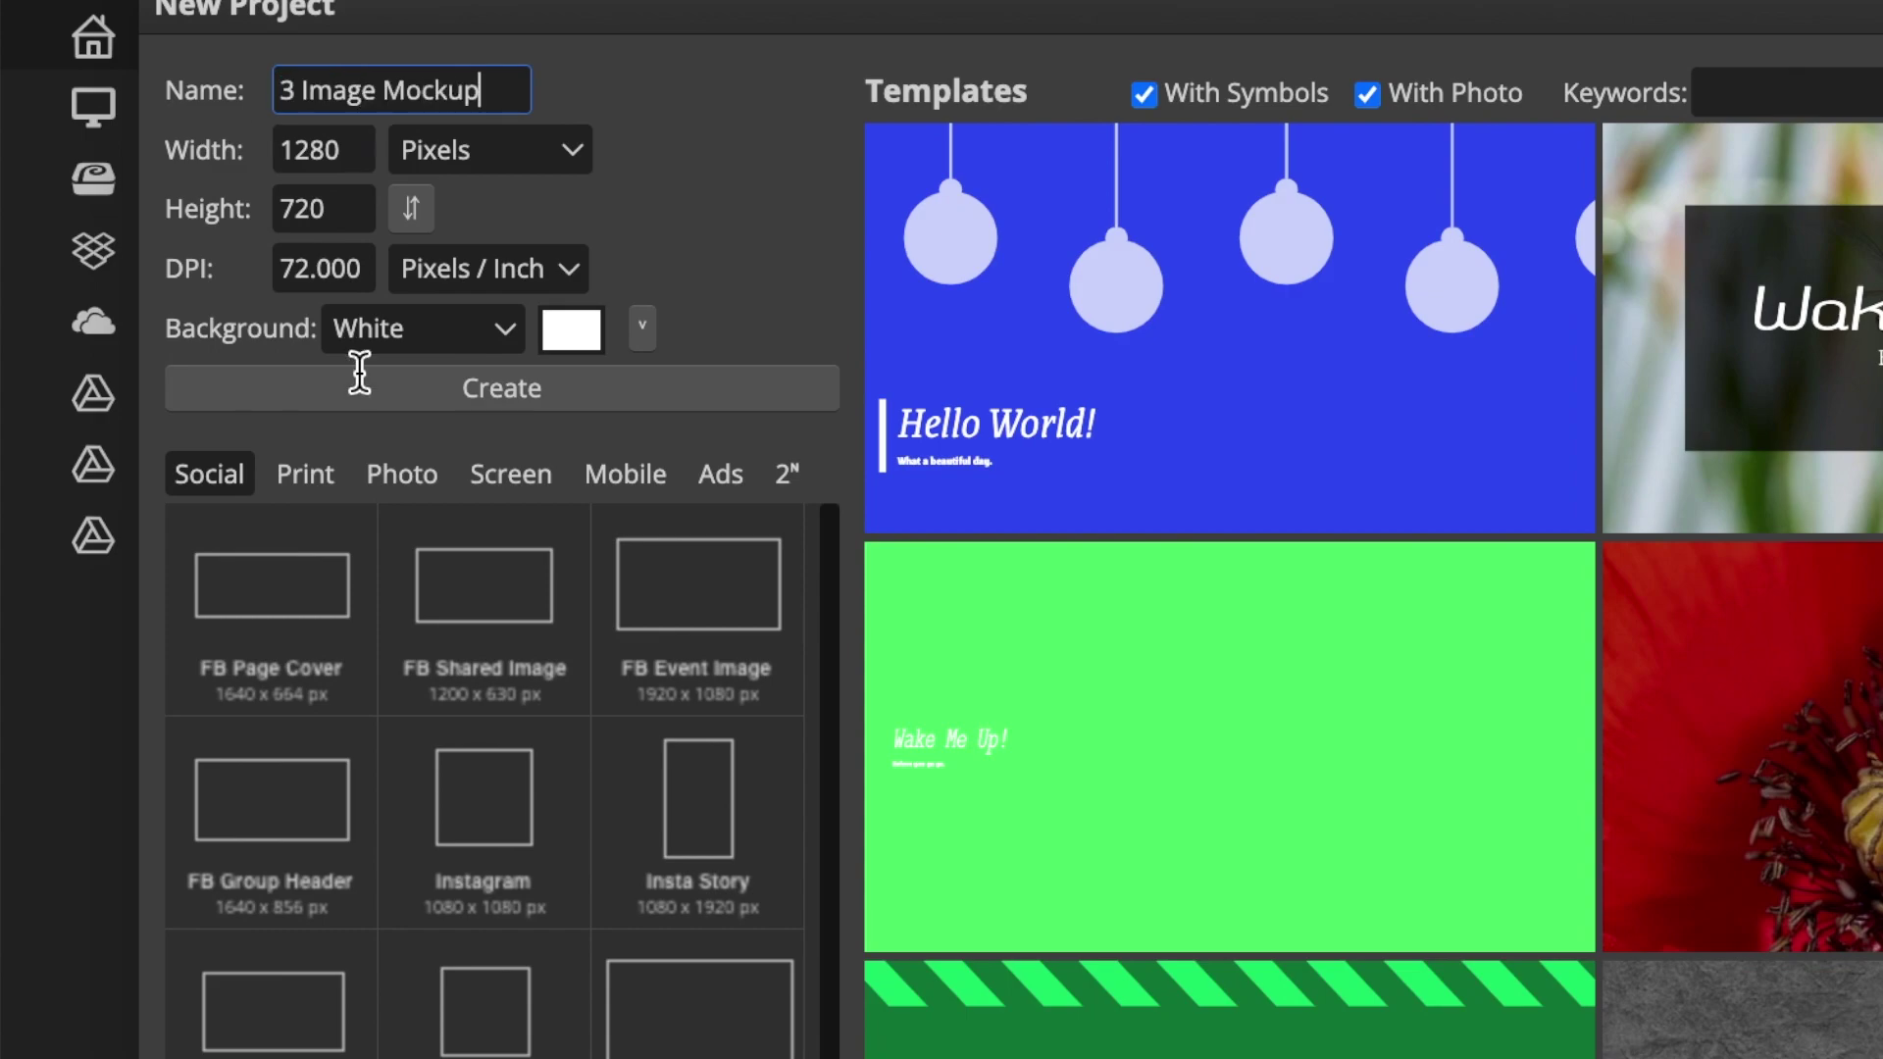
click(511, 330)
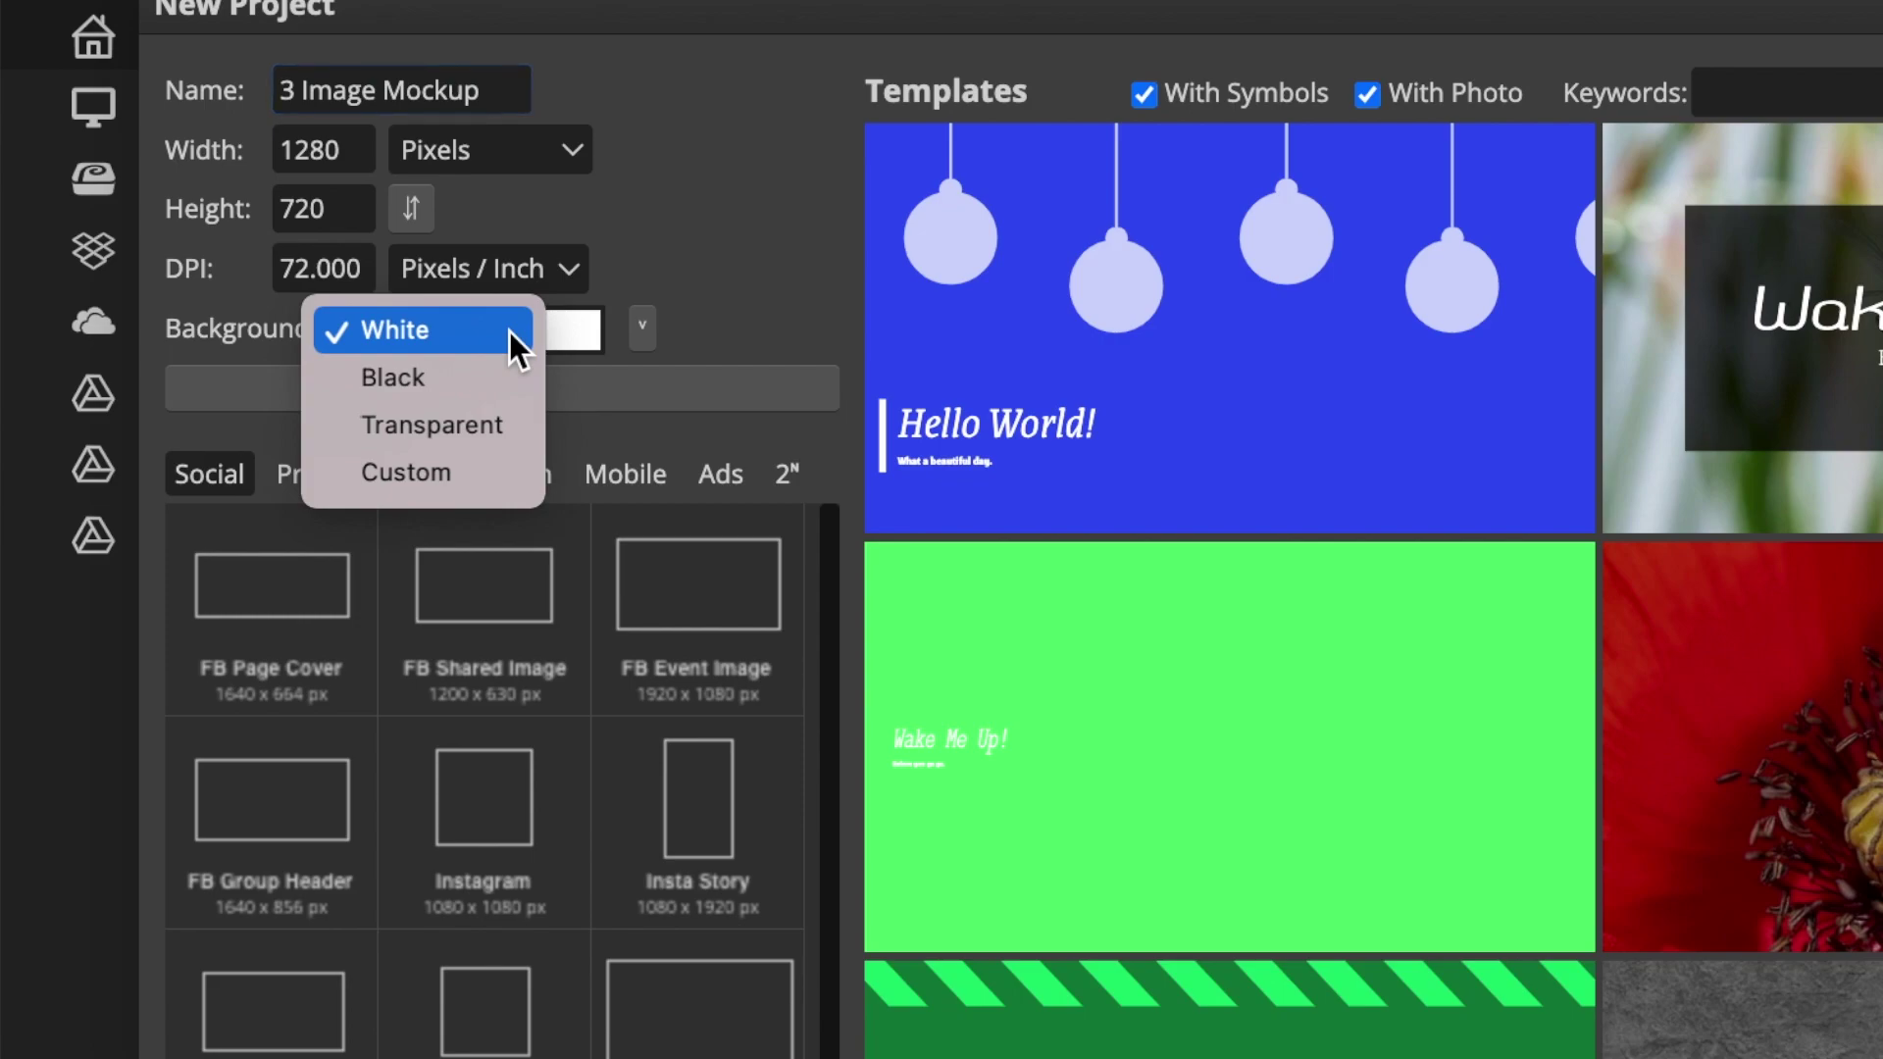
click(476, 438)
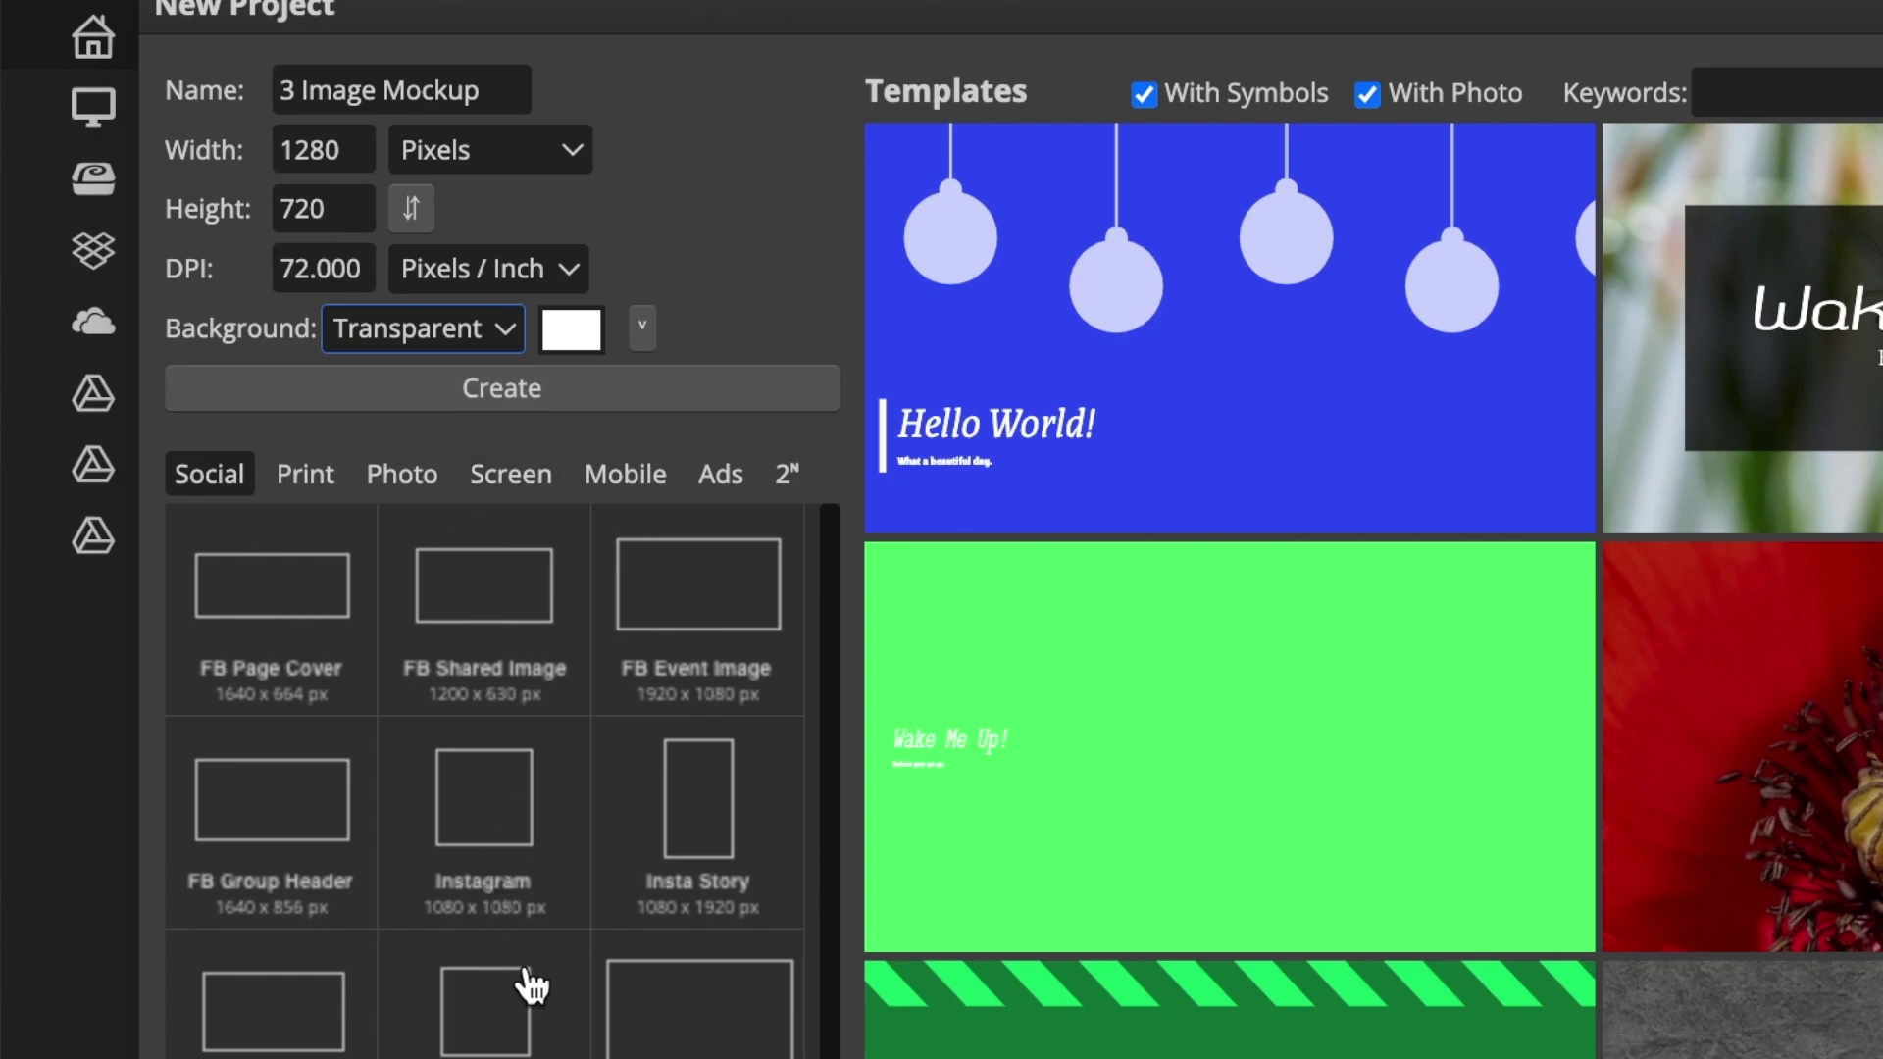
click(239, 1022)
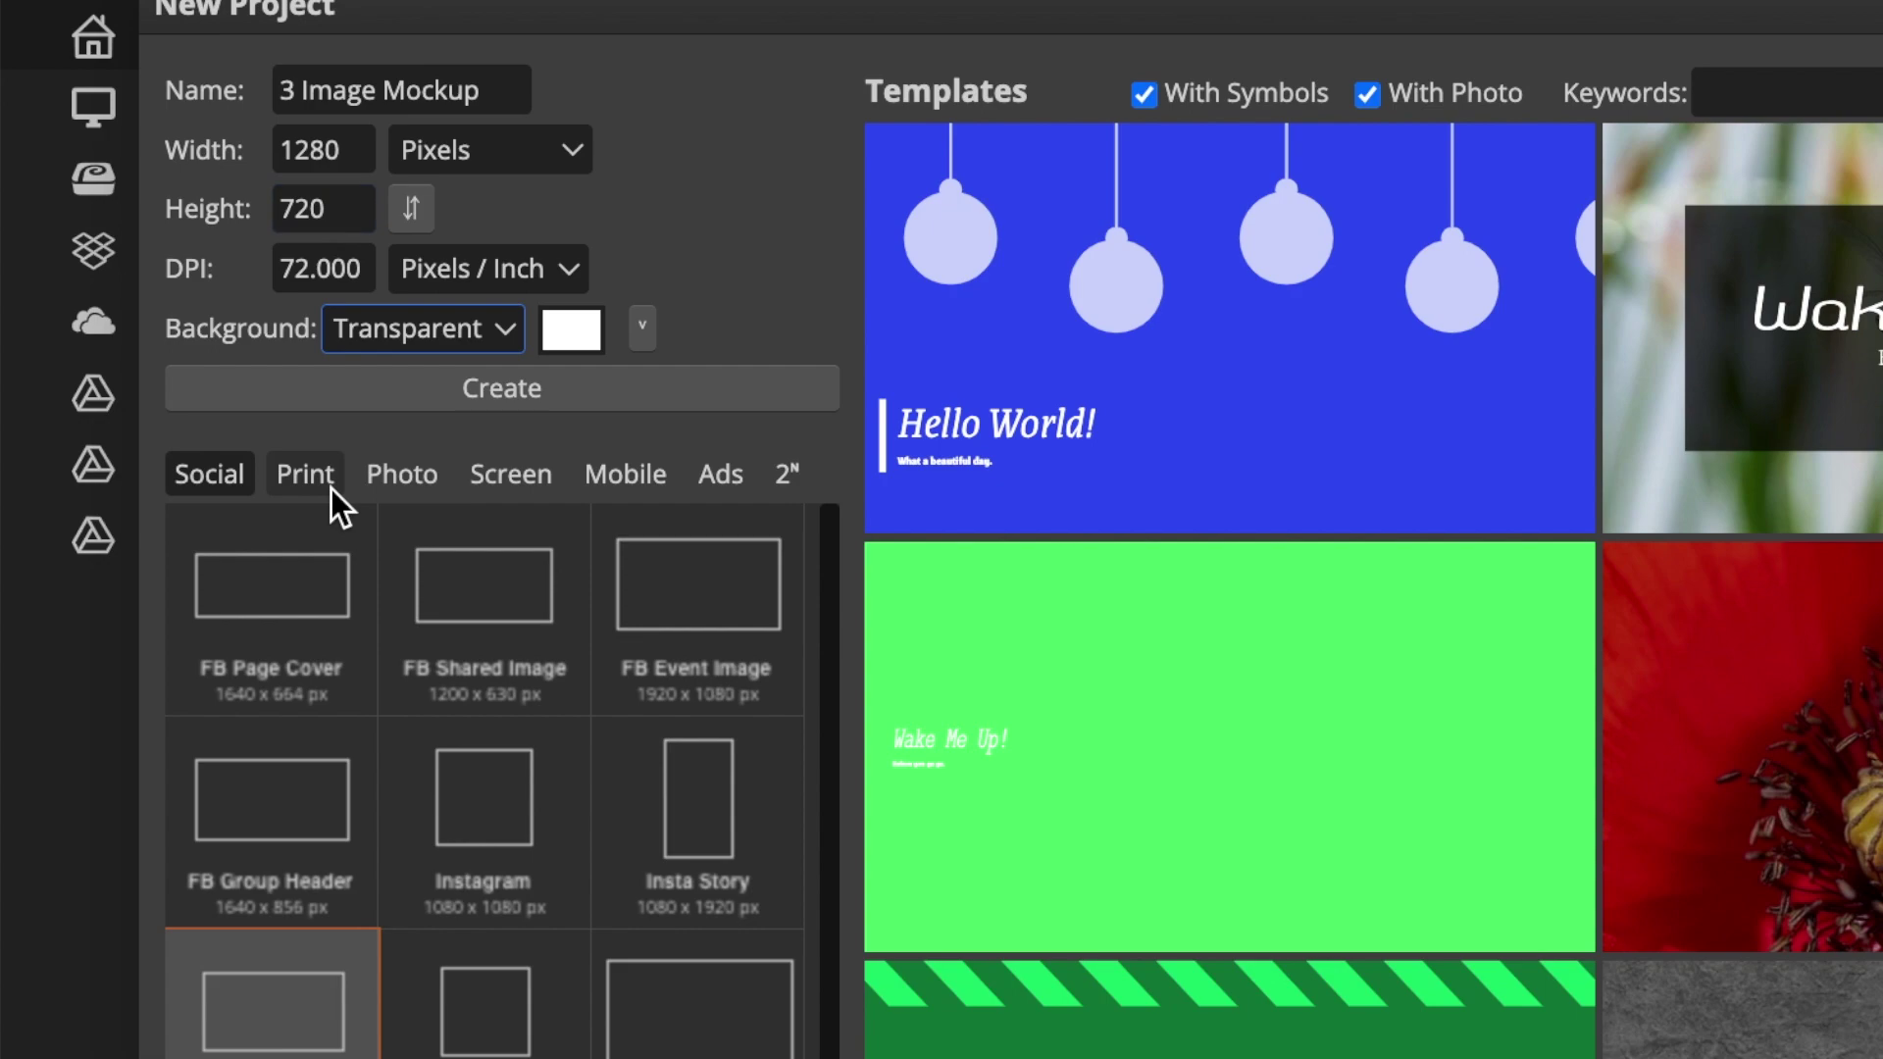
click(517, 390)
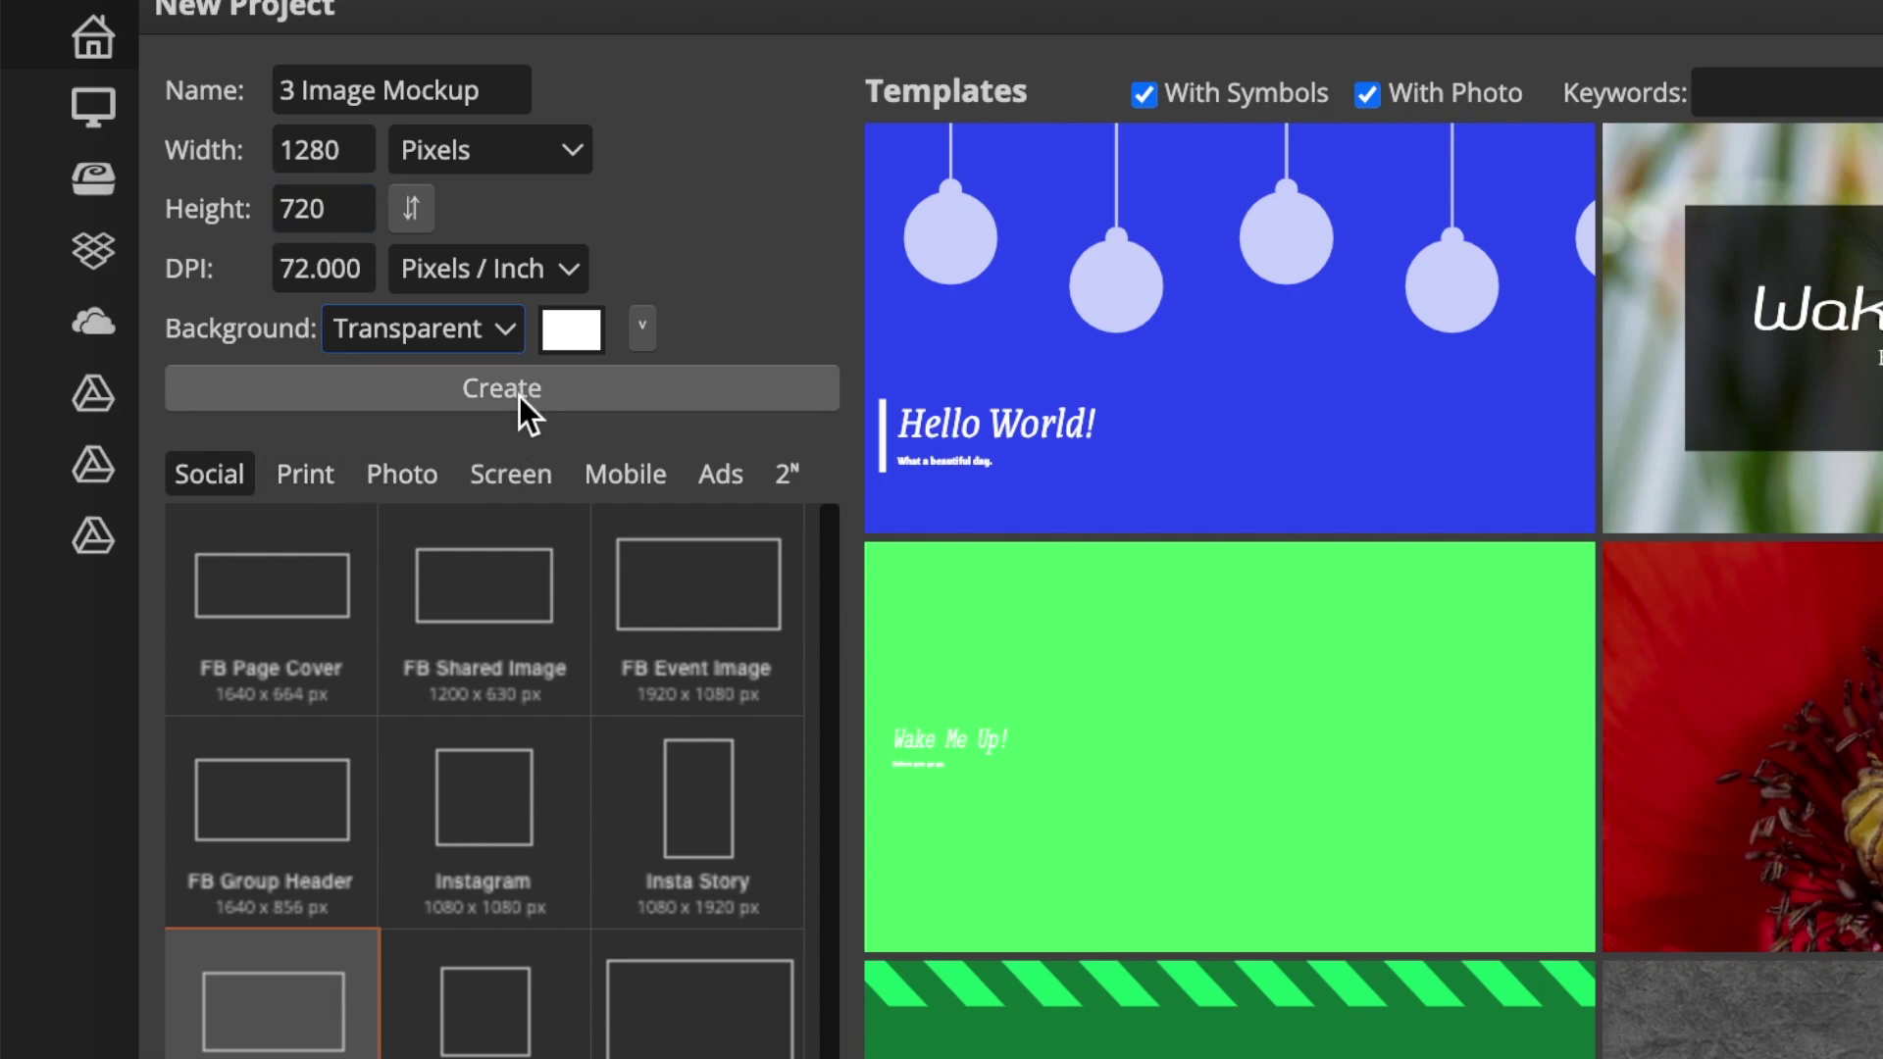
click(519, 397)
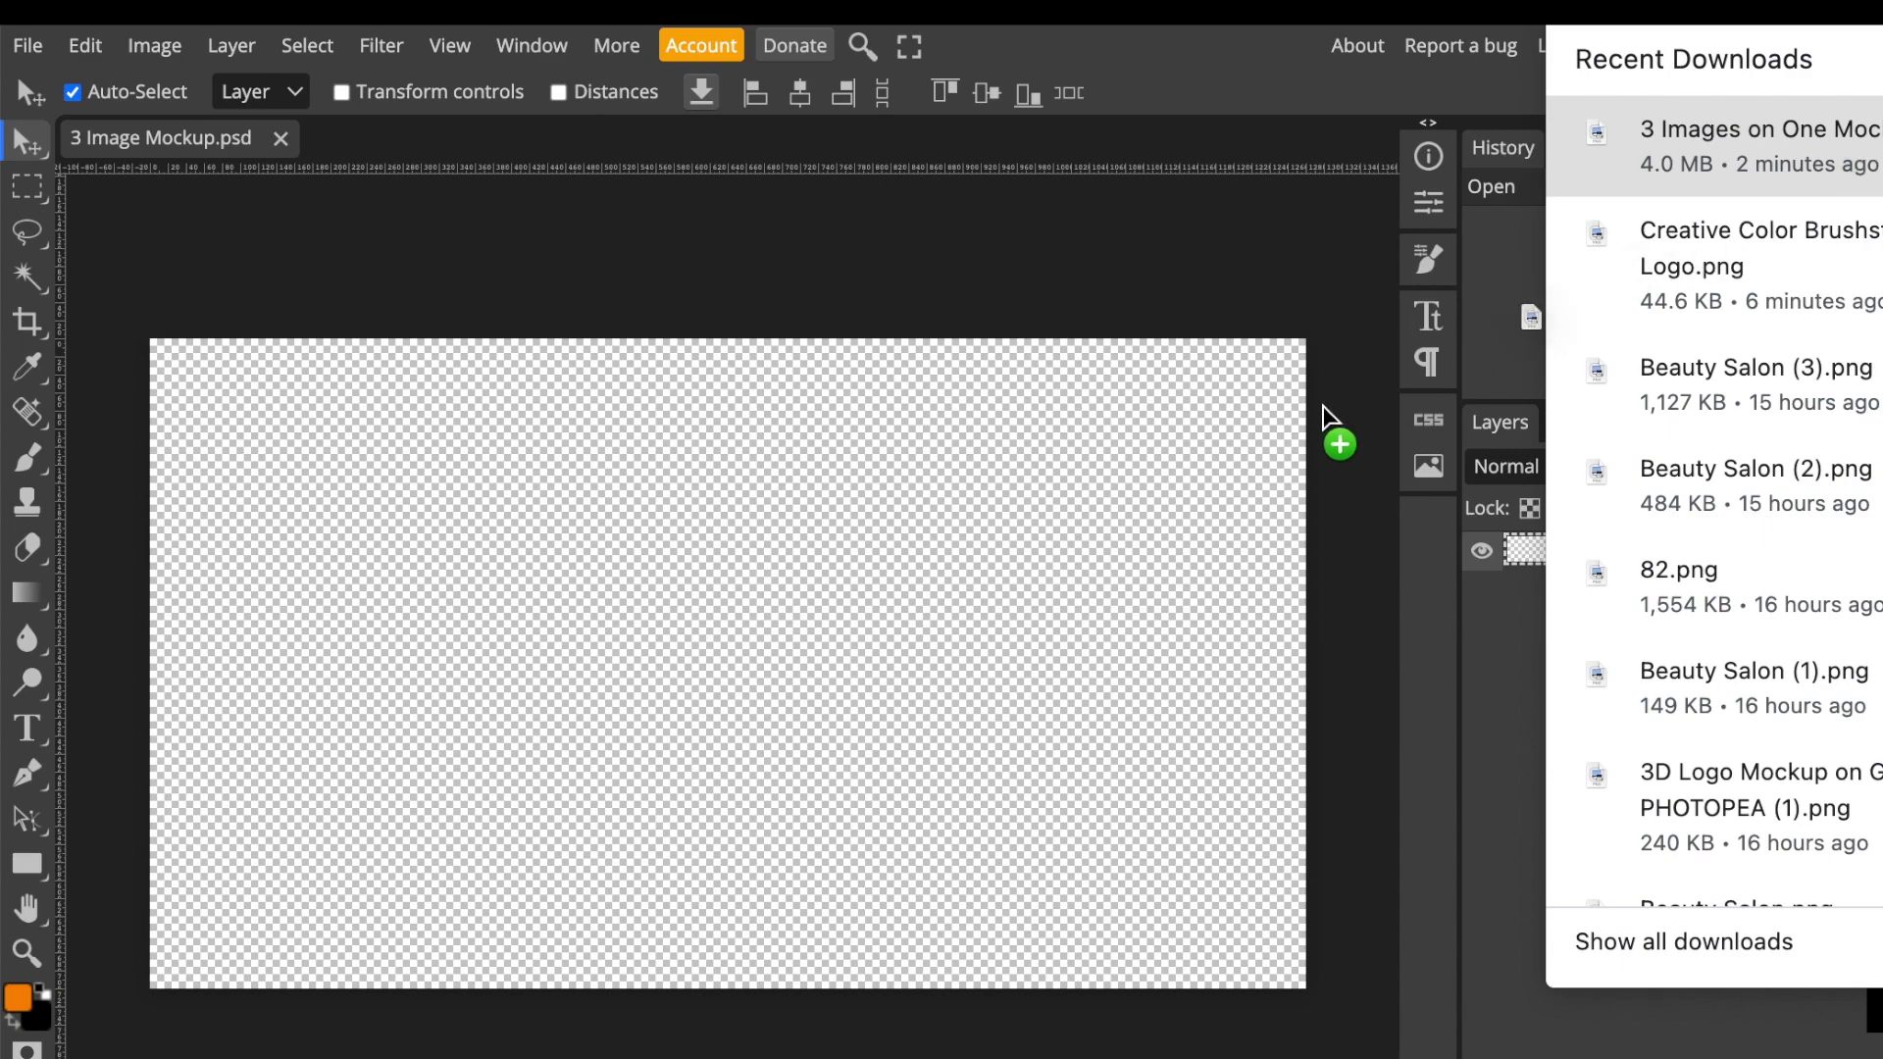
- Place the downloaded office PNG onto the canvas and commit it
drag(1752, 144, 660, 688)
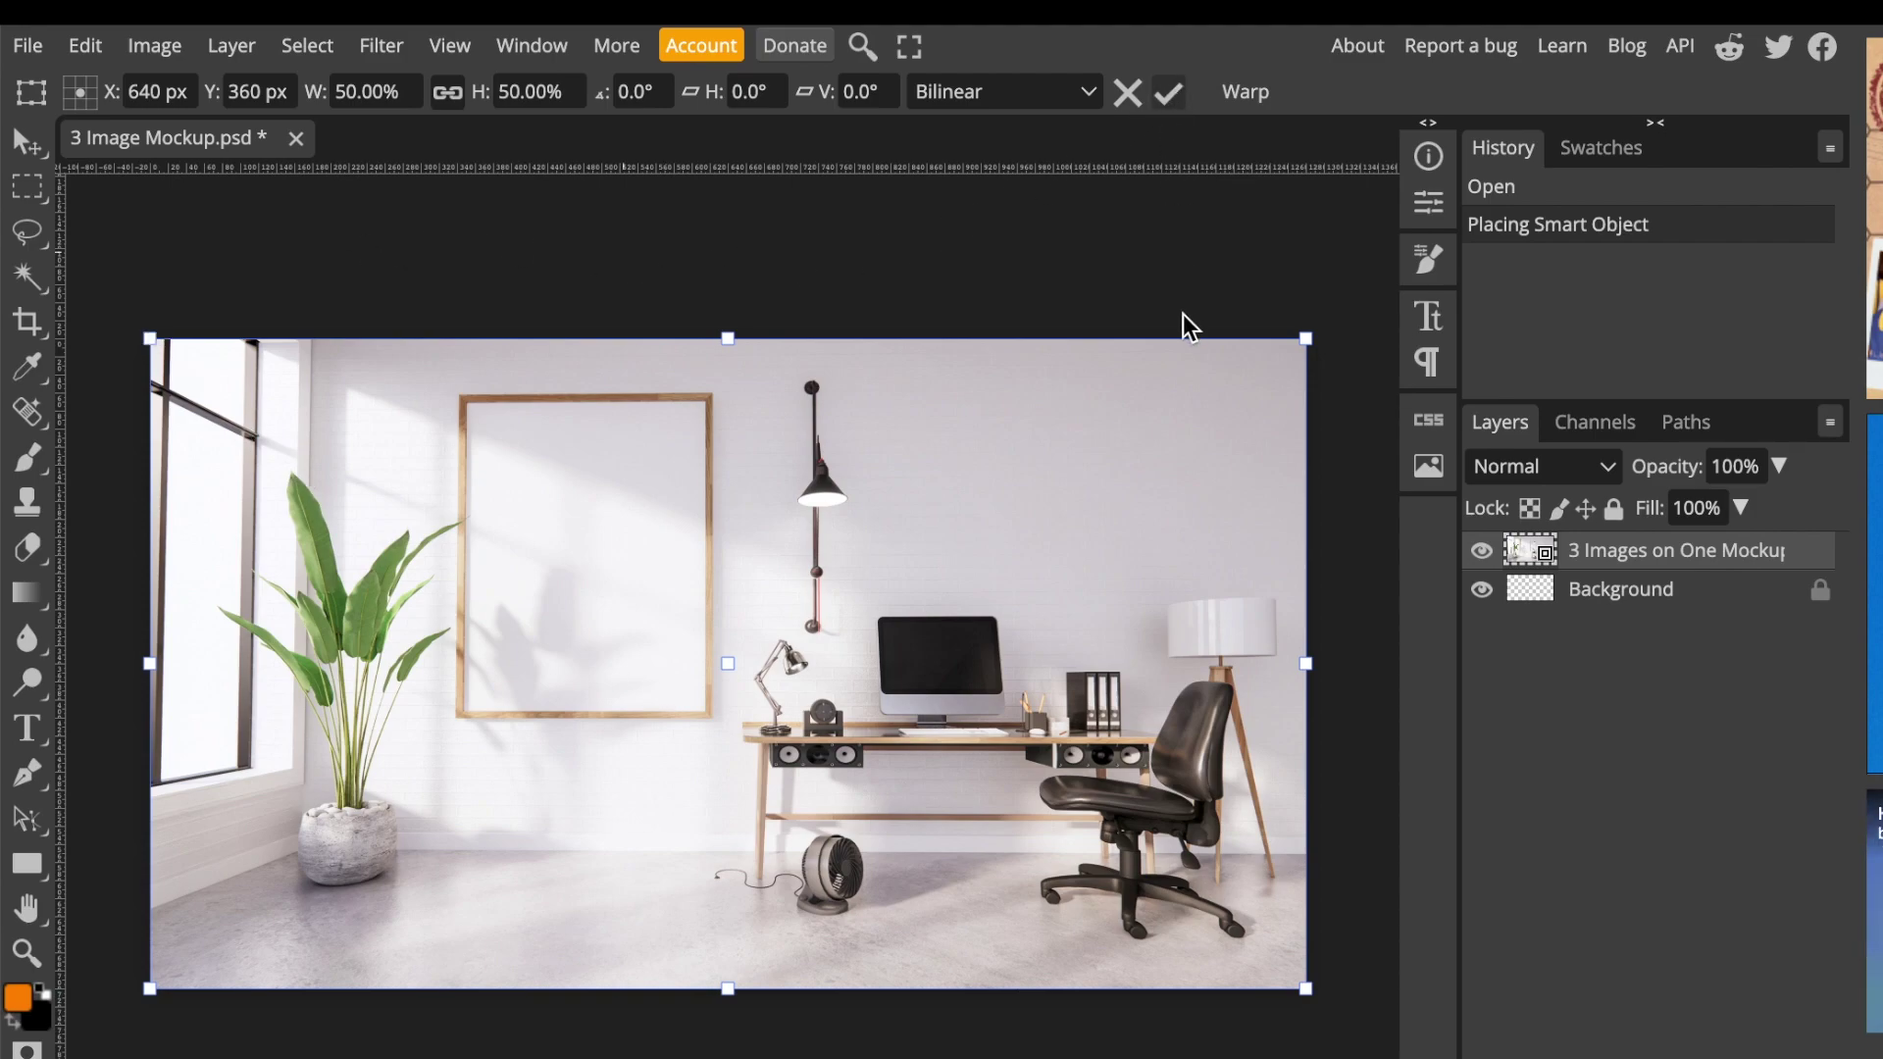
key(Return)
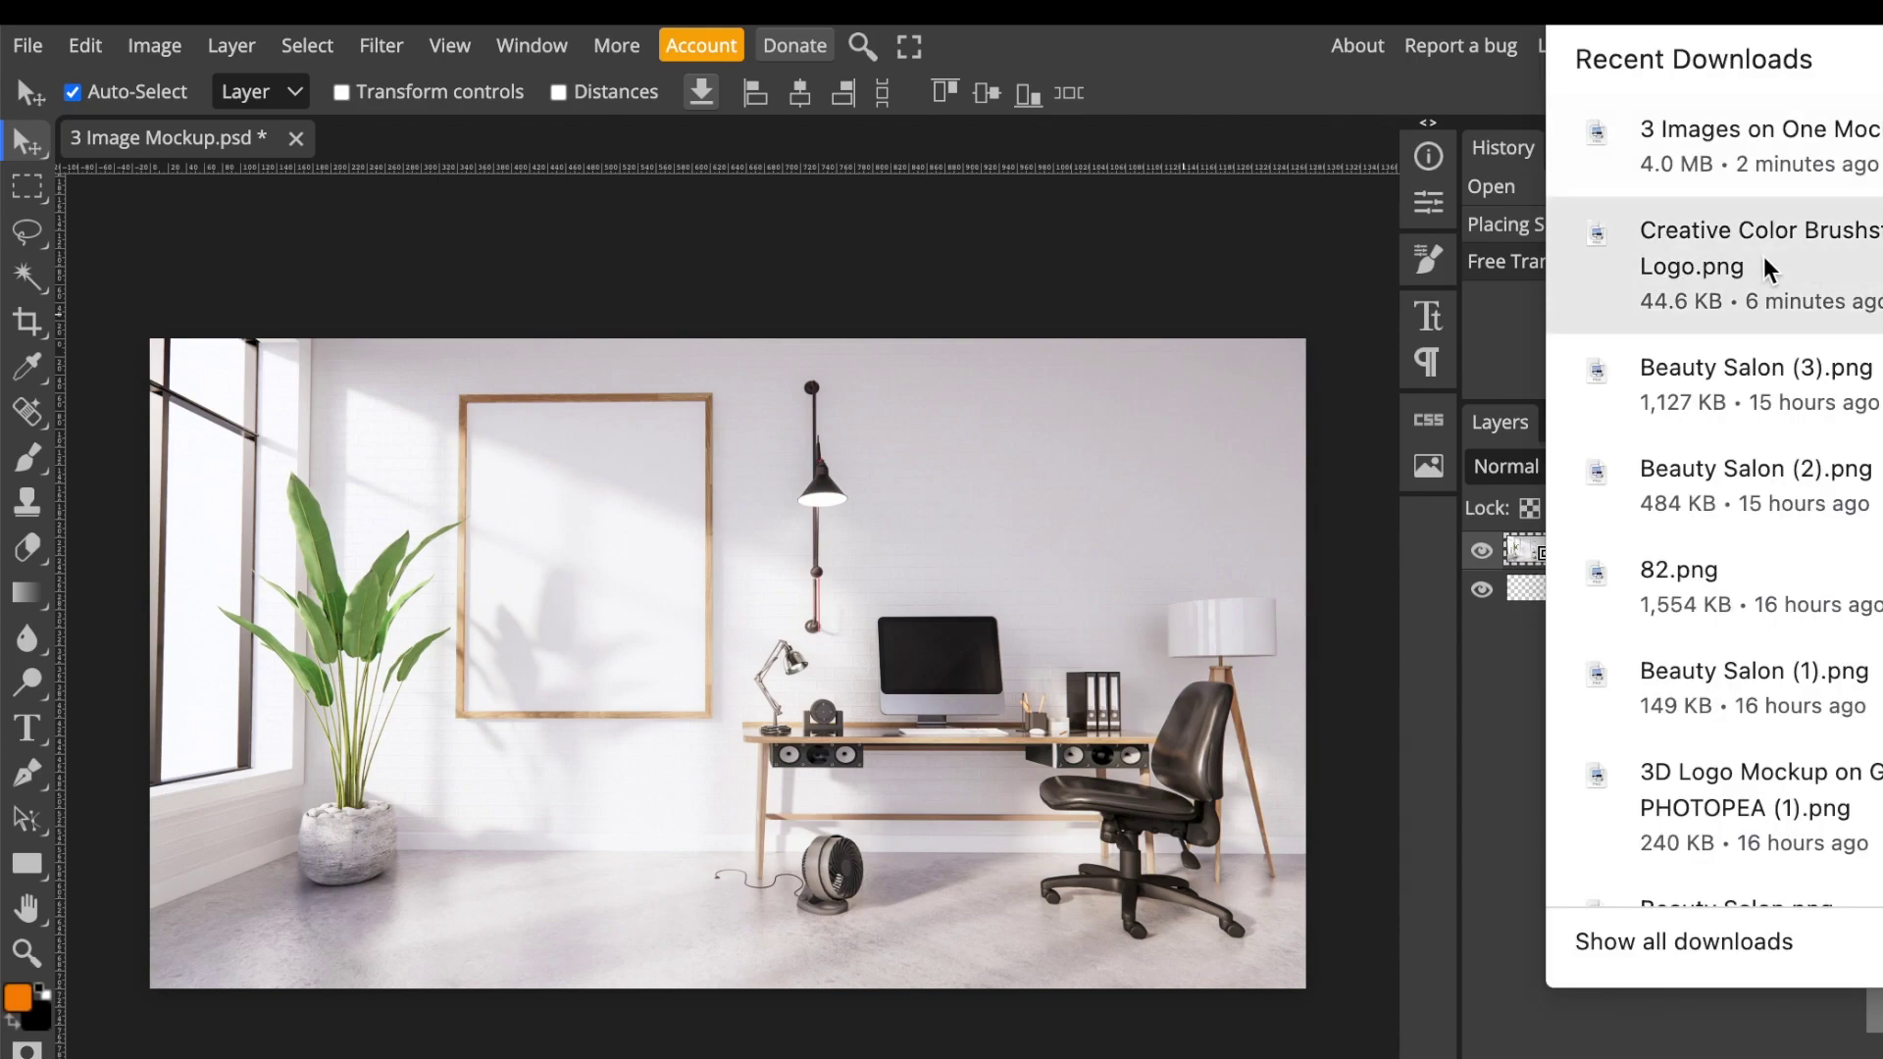
- Place the COLOR STUDIO logo over the wall frame and enter Distort mode
mouse_move(1766, 273)
mouse_down()
mouse_move(1252, 488)
mouse_move(643, 639)
mouse_move(630, 622)
mouse_up()
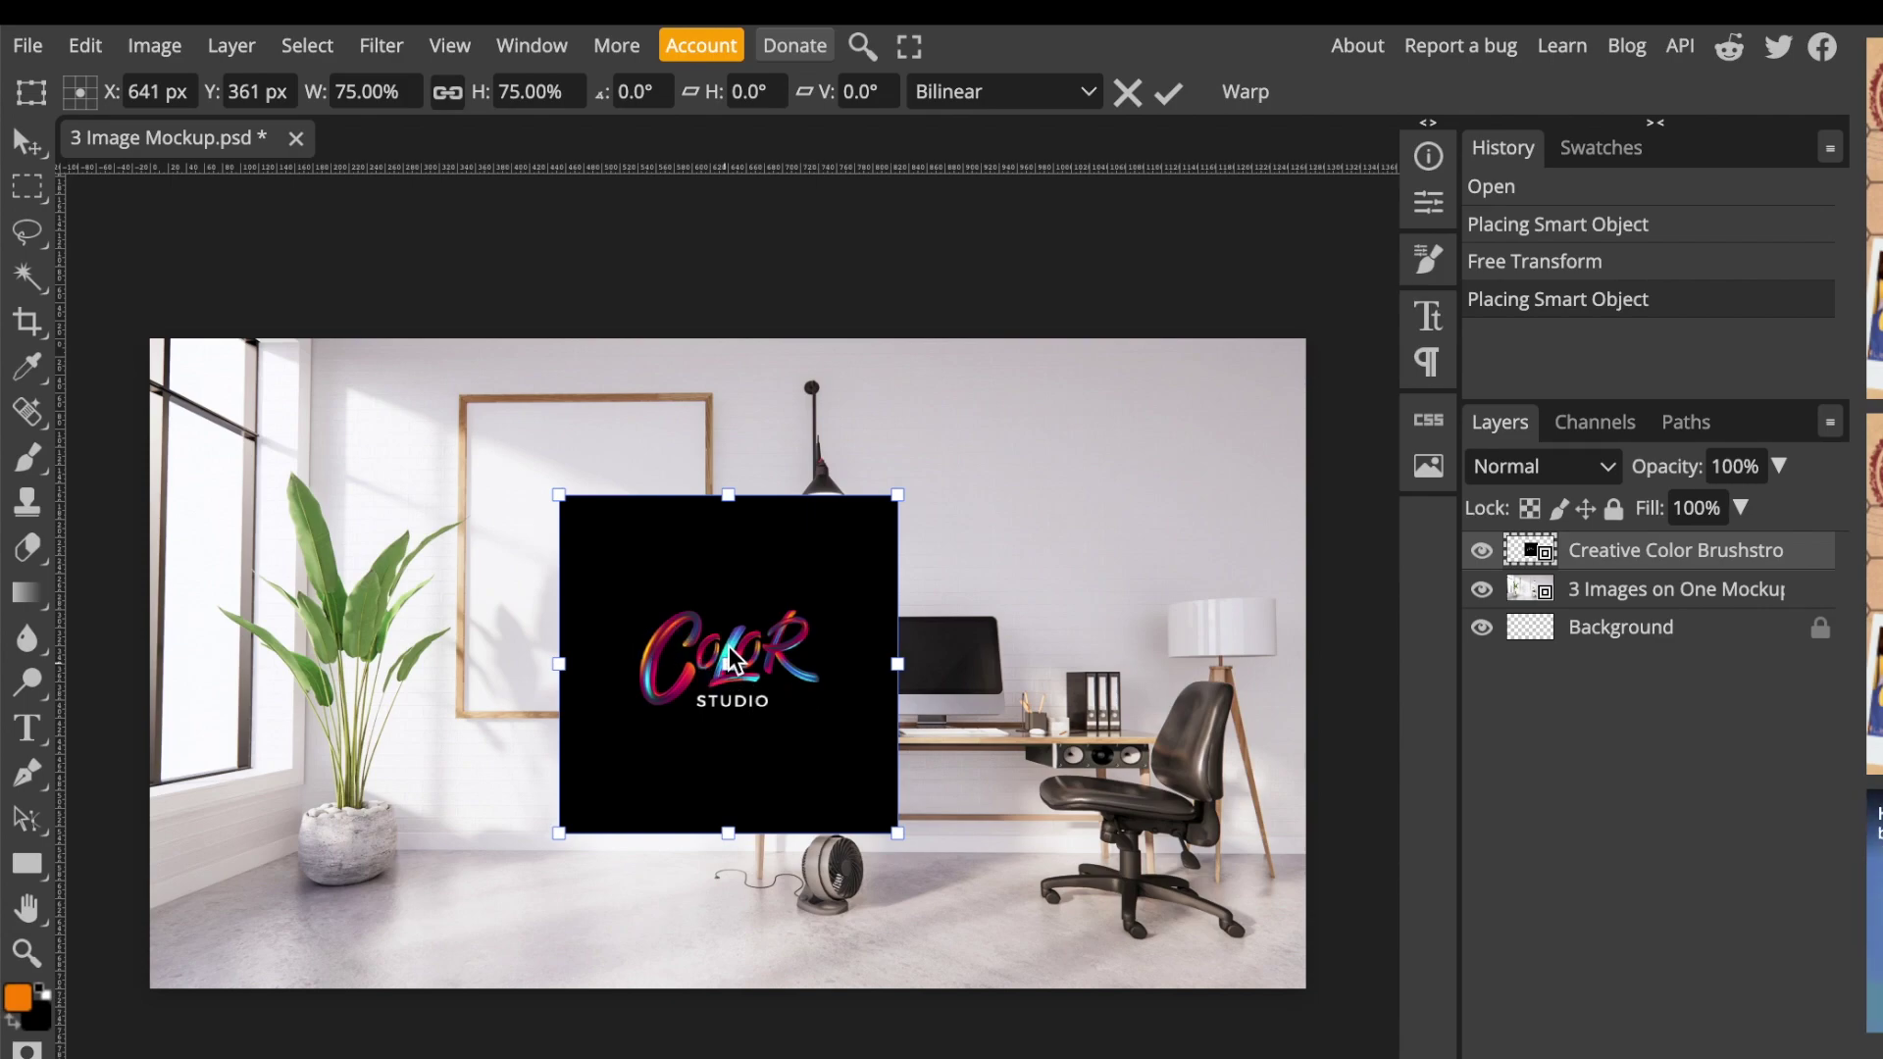
drag(698, 649, 630, 550)
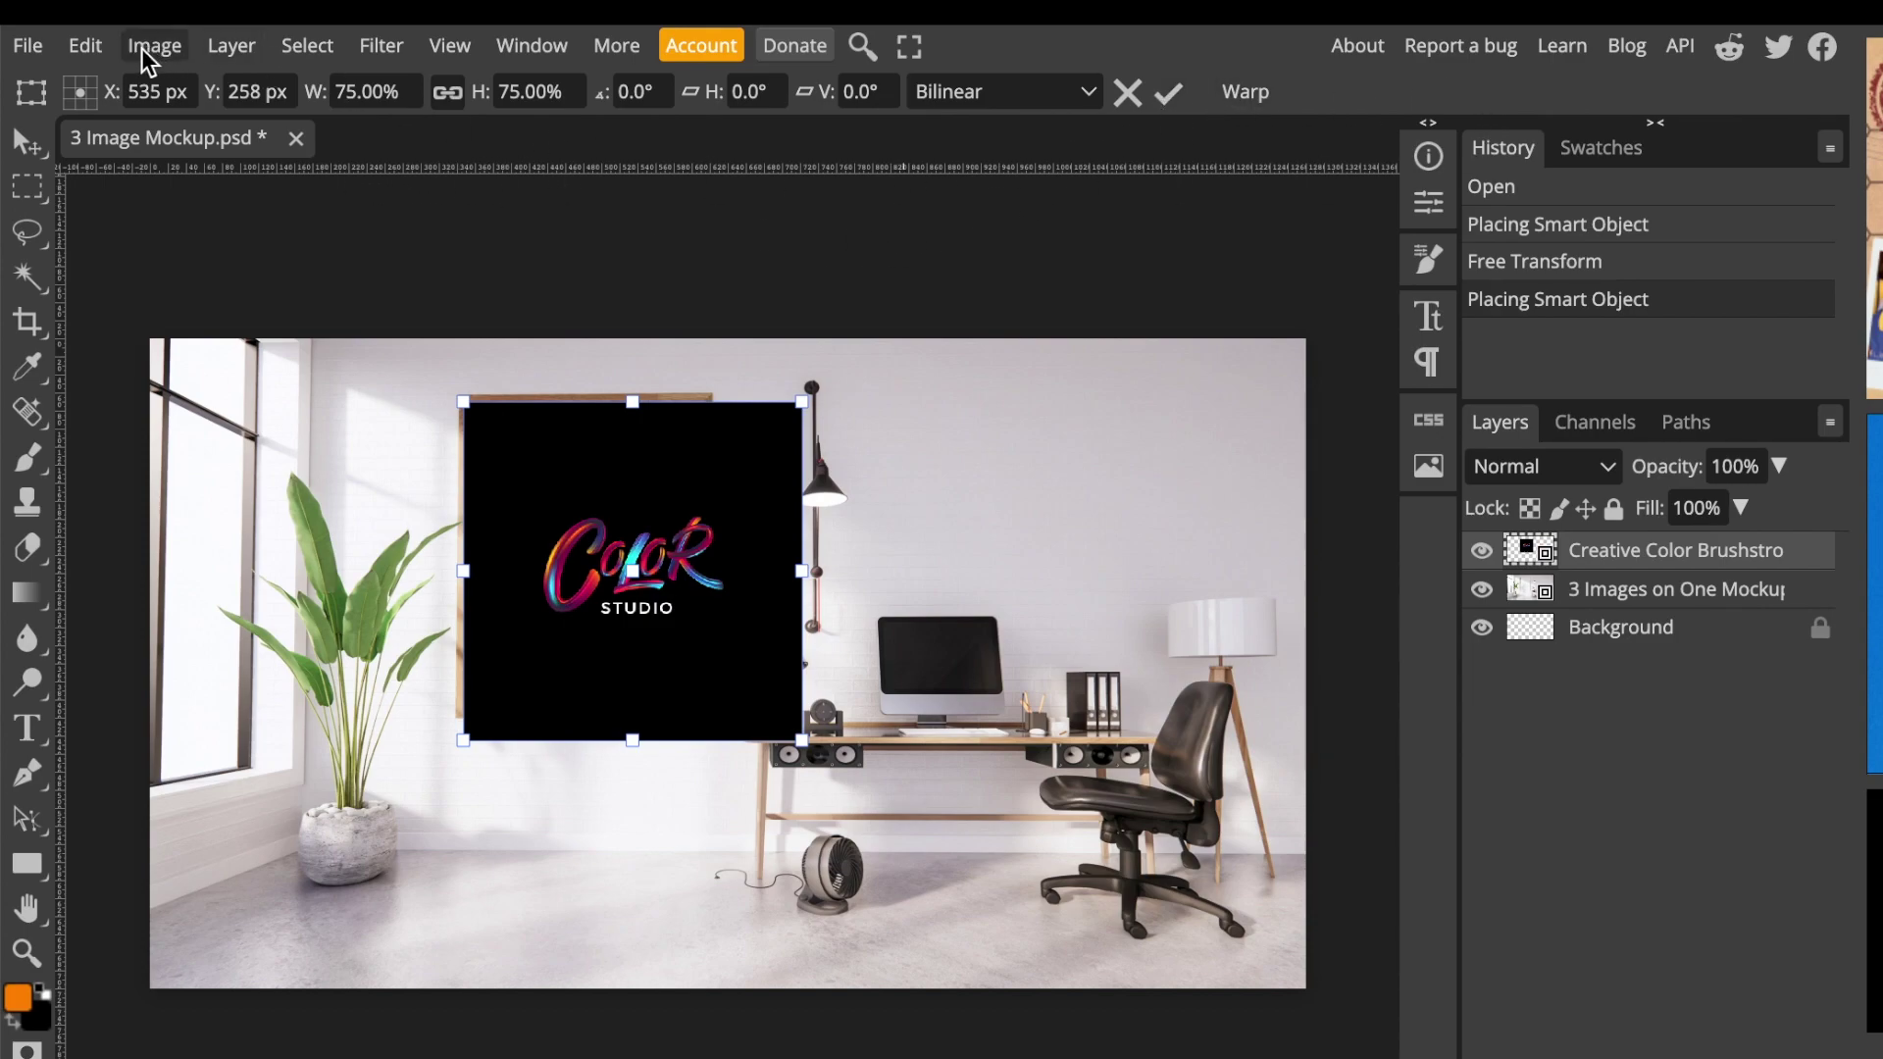
click(89, 47)
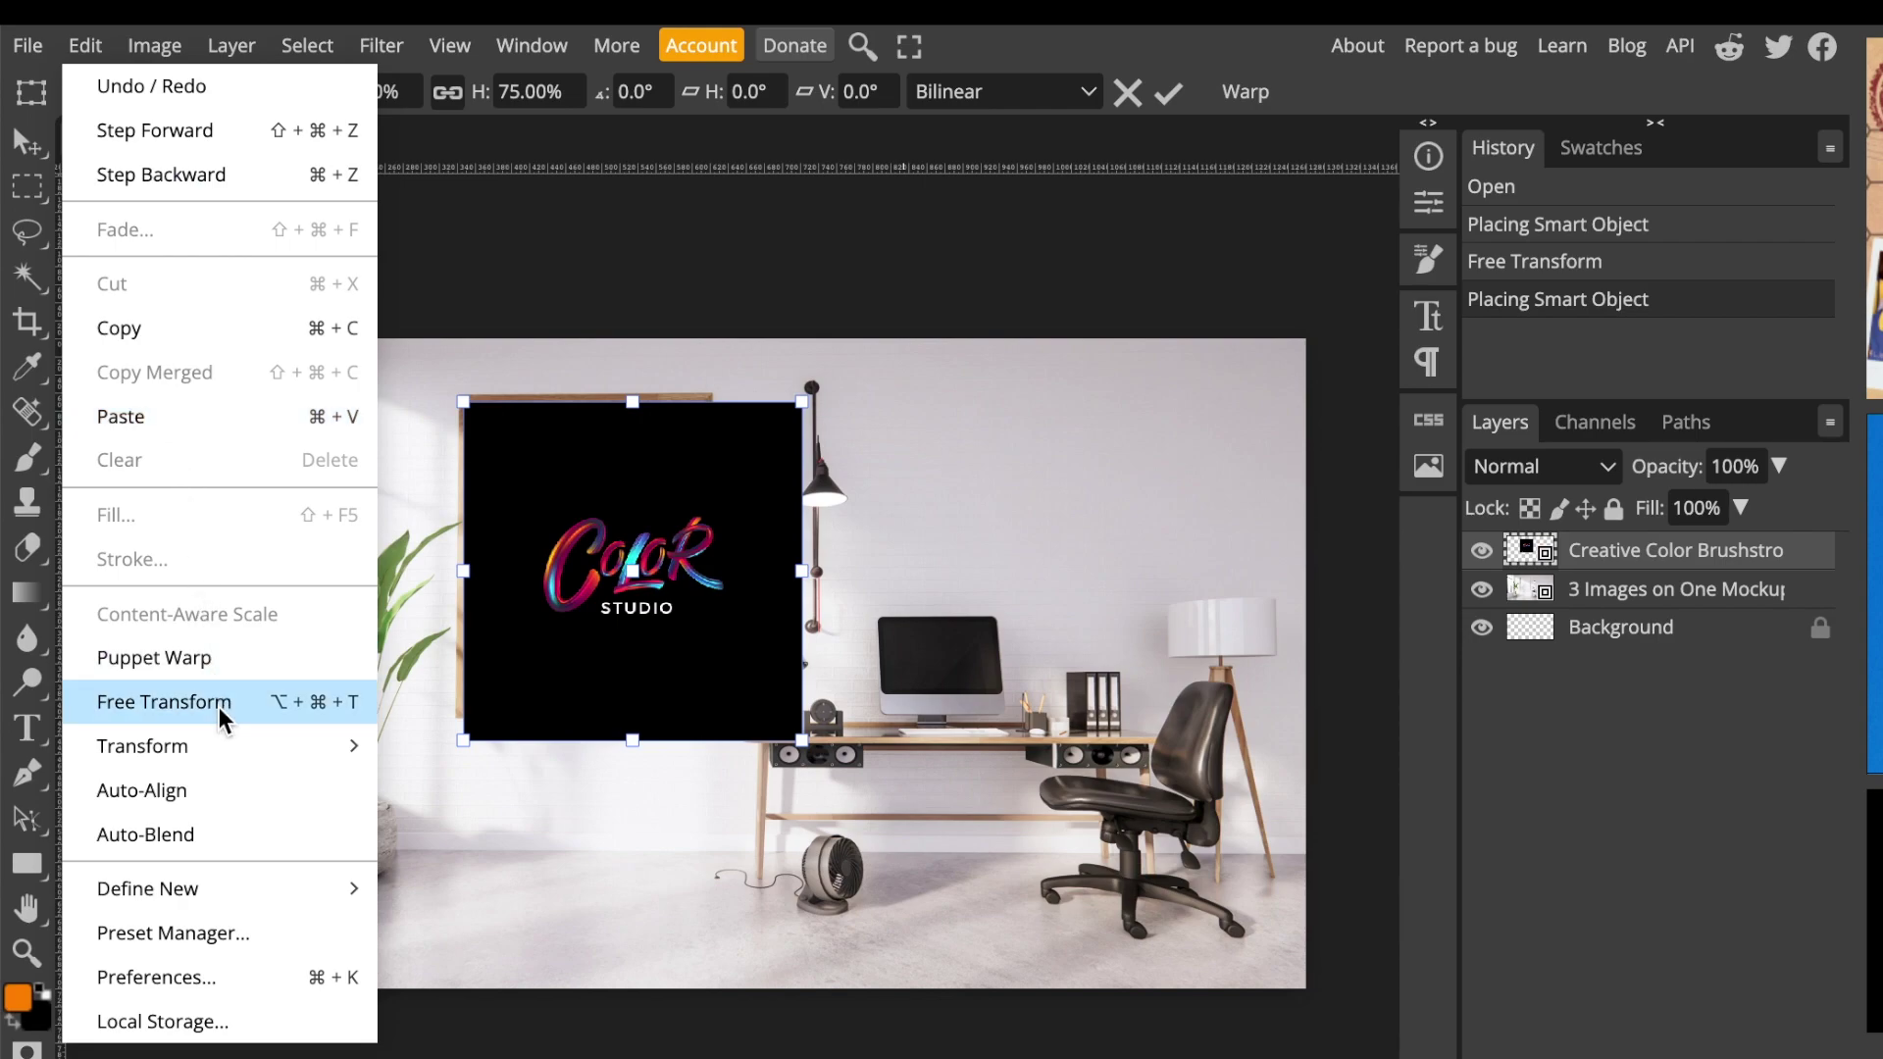
mouse_move(220, 747)
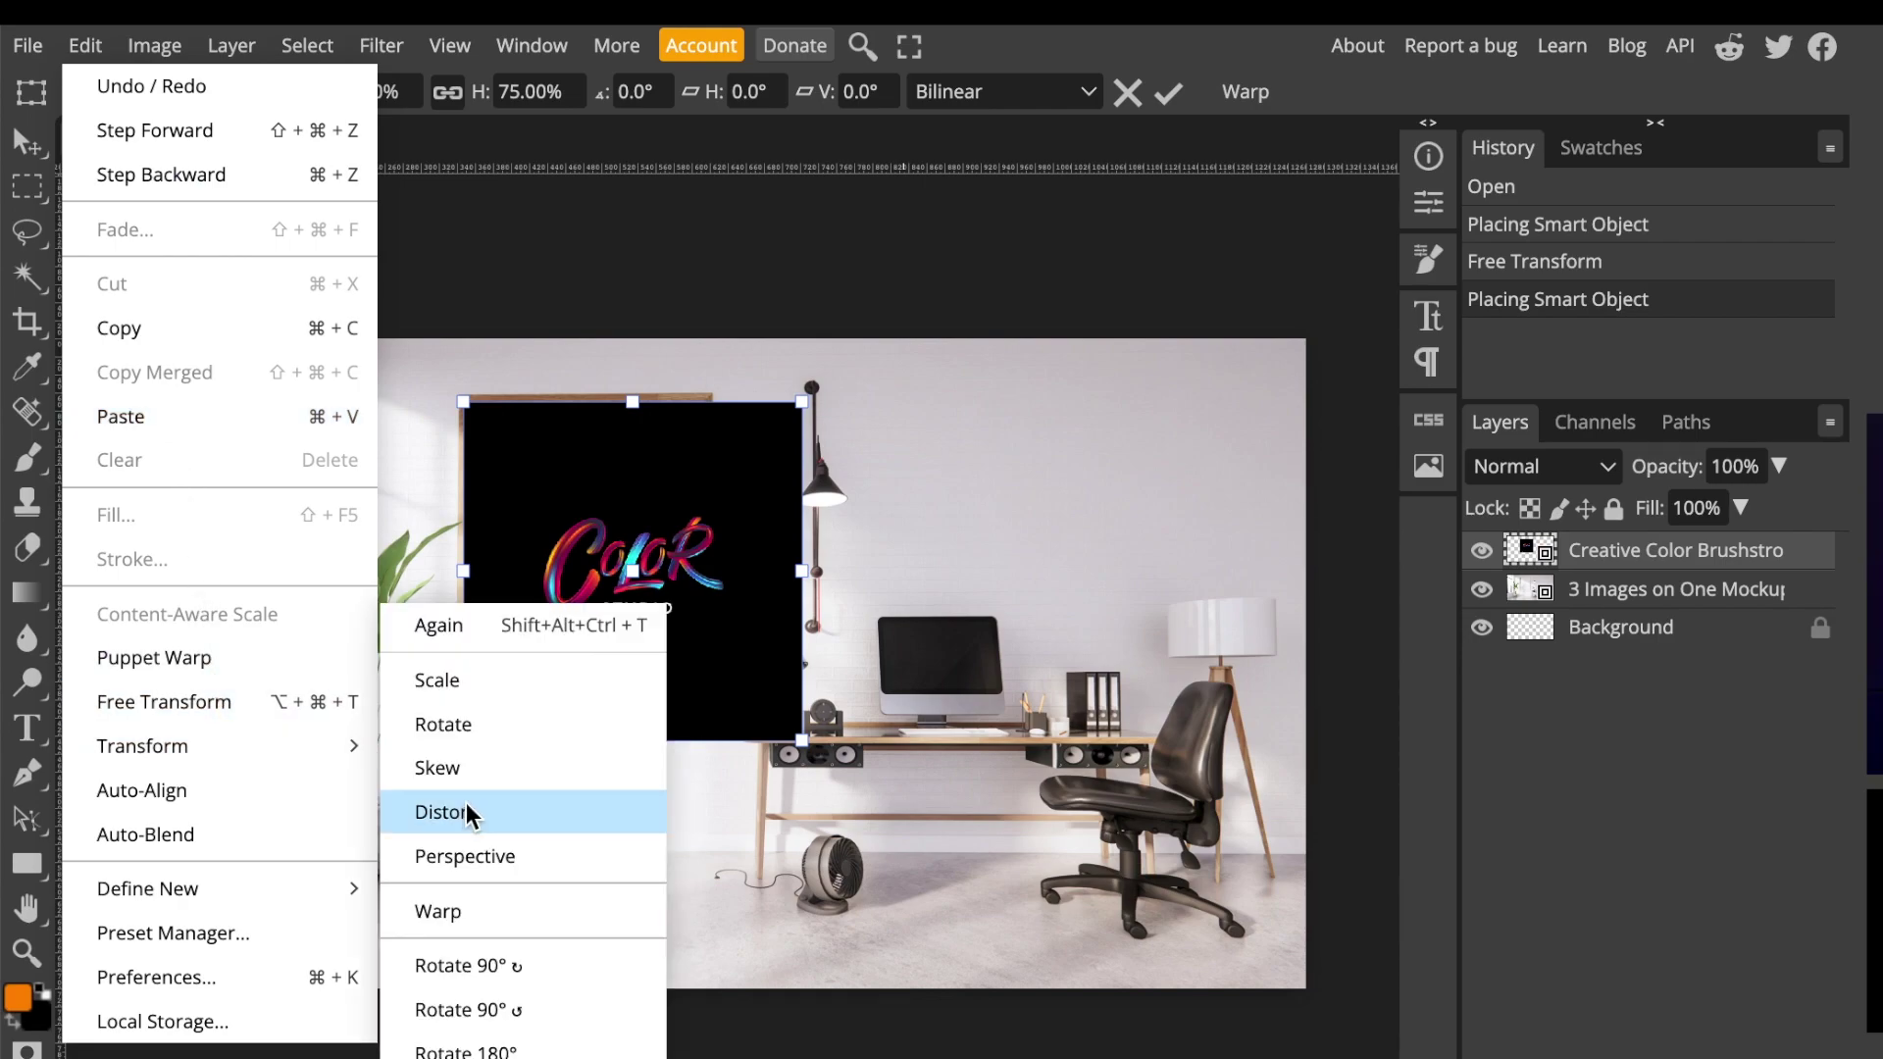
click(471, 802)
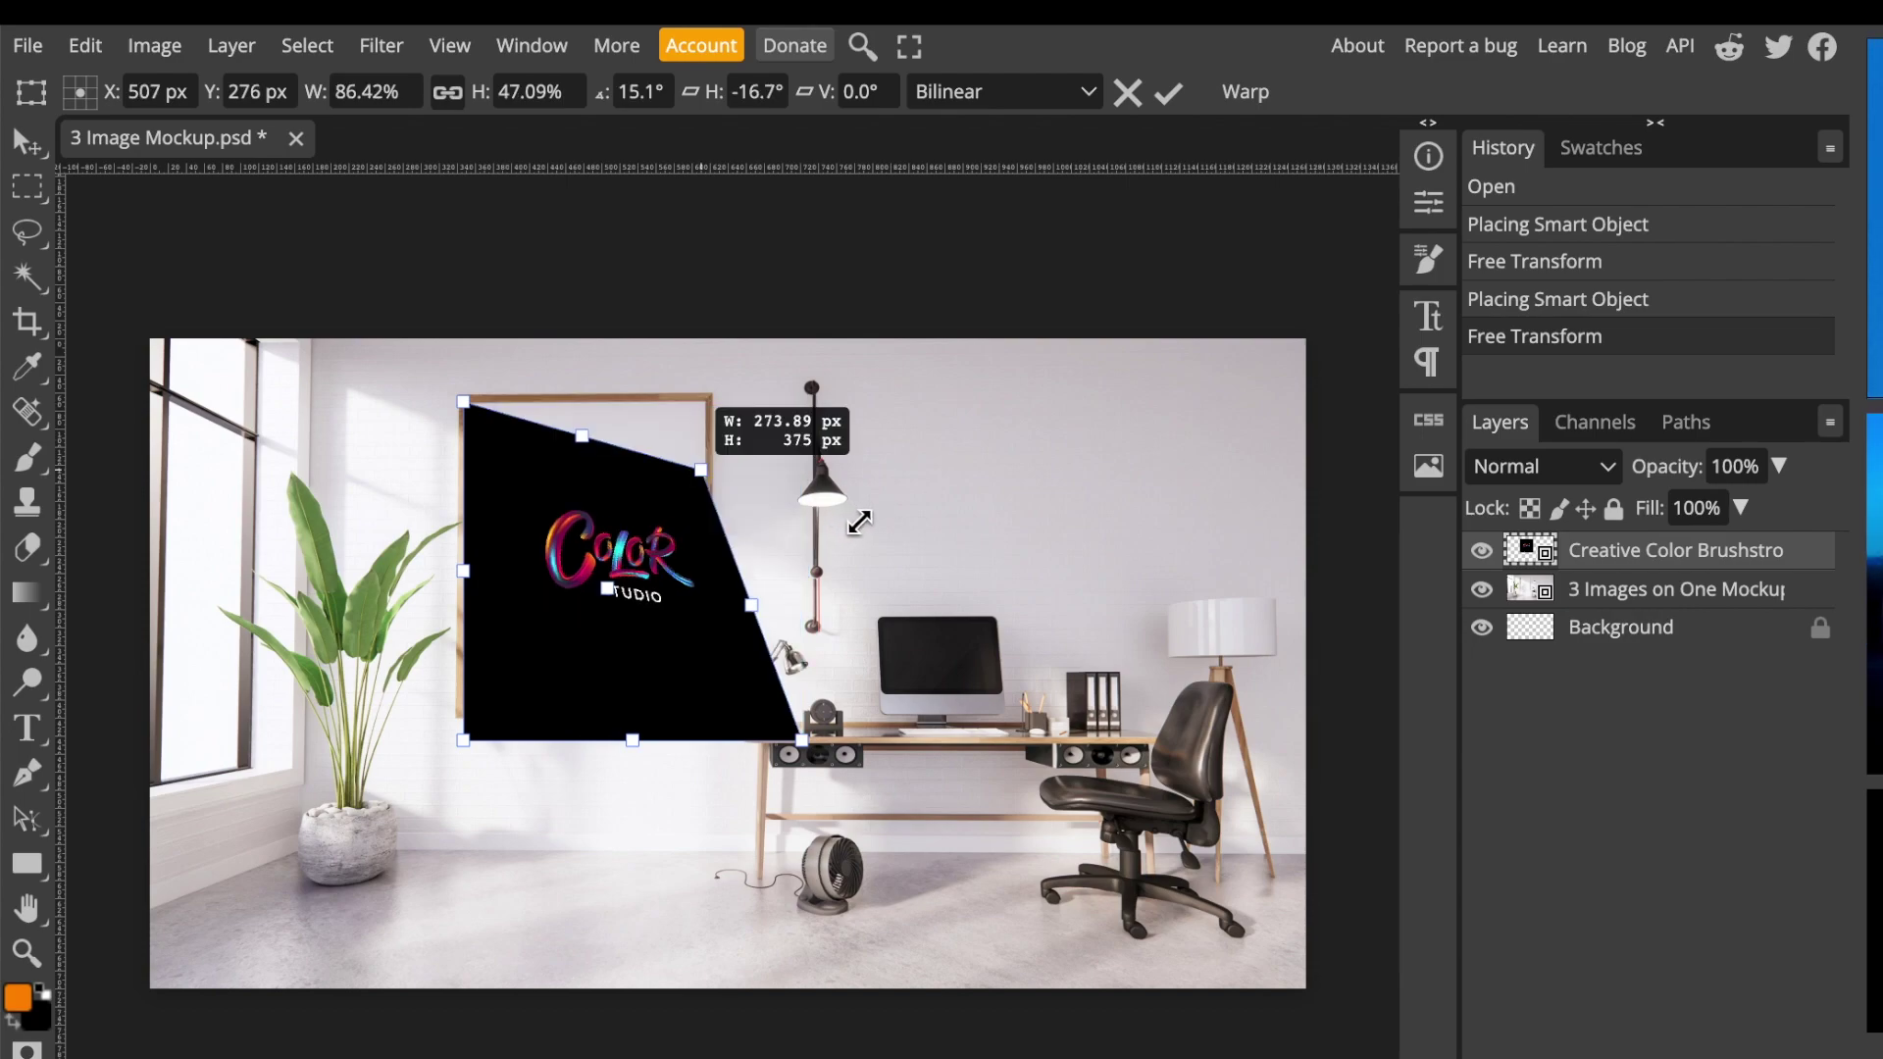
- Drag the logo's corners onto the wooden frame's corners
drag(860, 523, 539, 414)
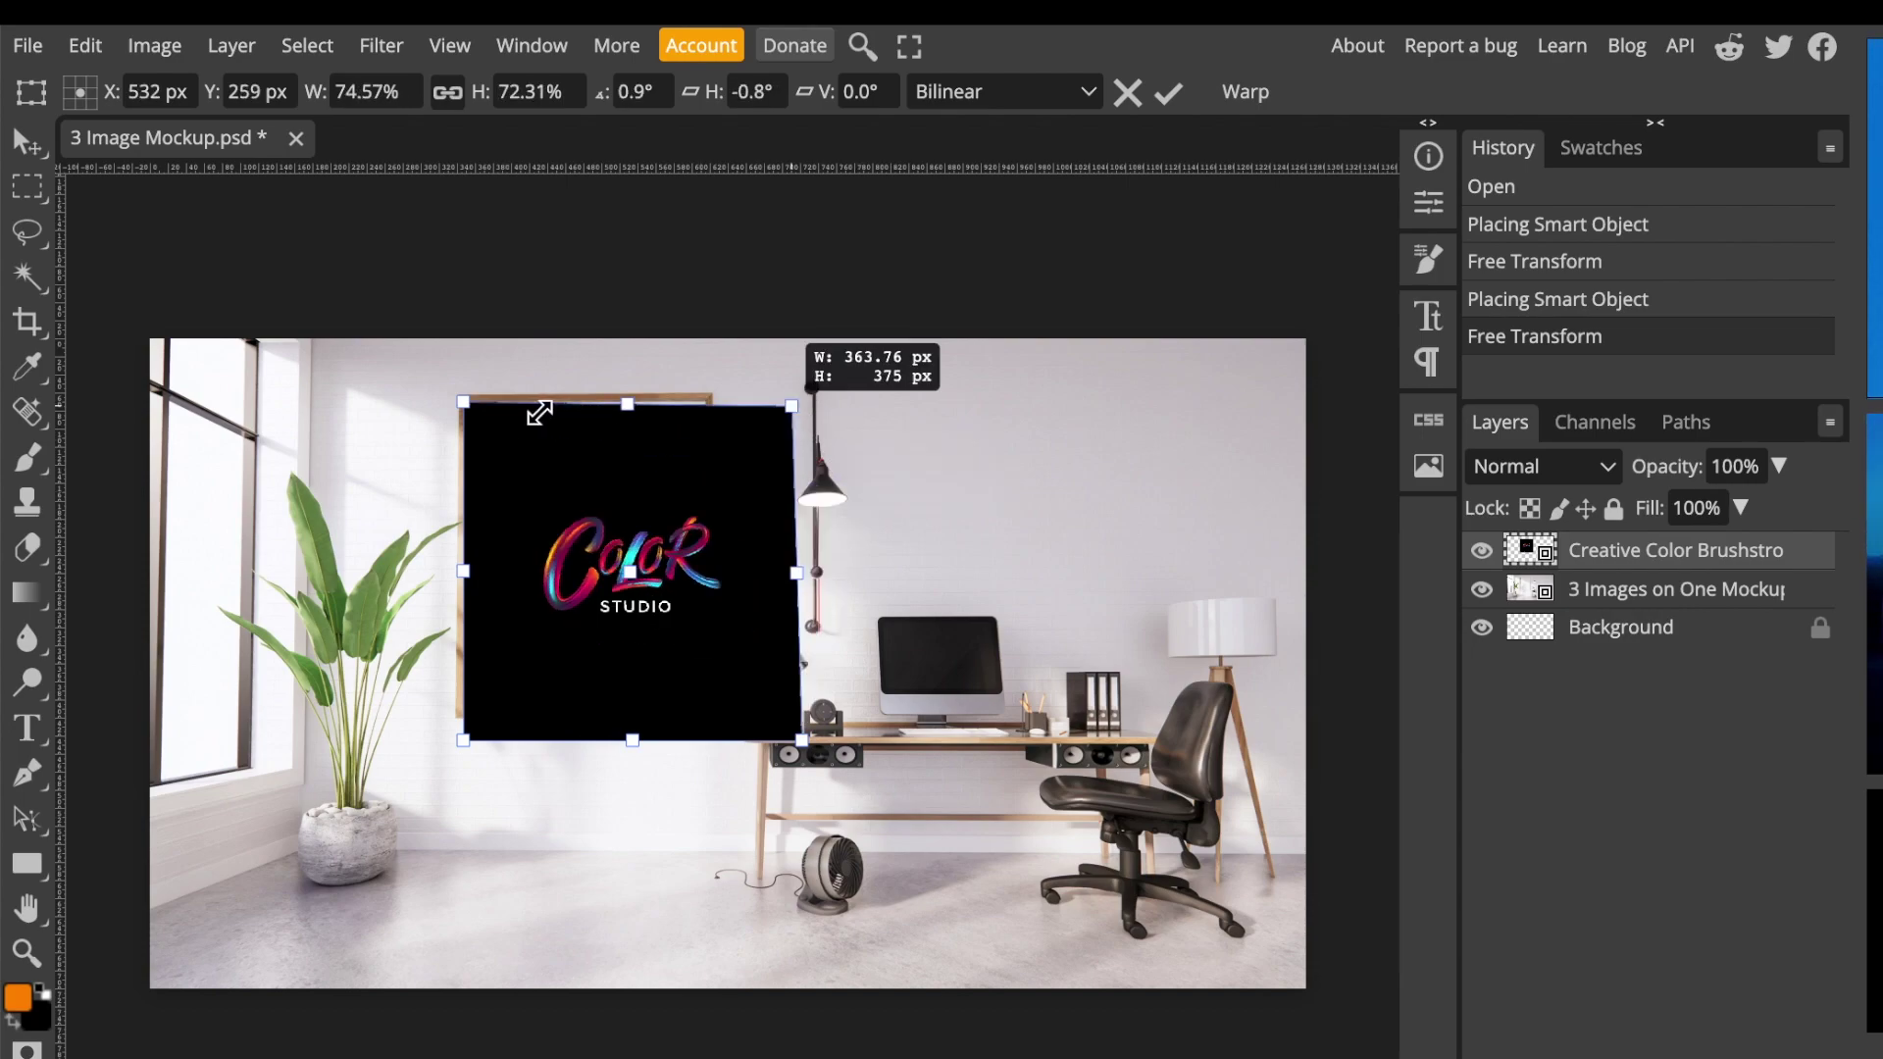
drag(540, 414, 551, 416)
mouse_move(711, 425)
mouse_down()
mouse_move(757, 407)
mouse_move(708, 405)
mouse_up()
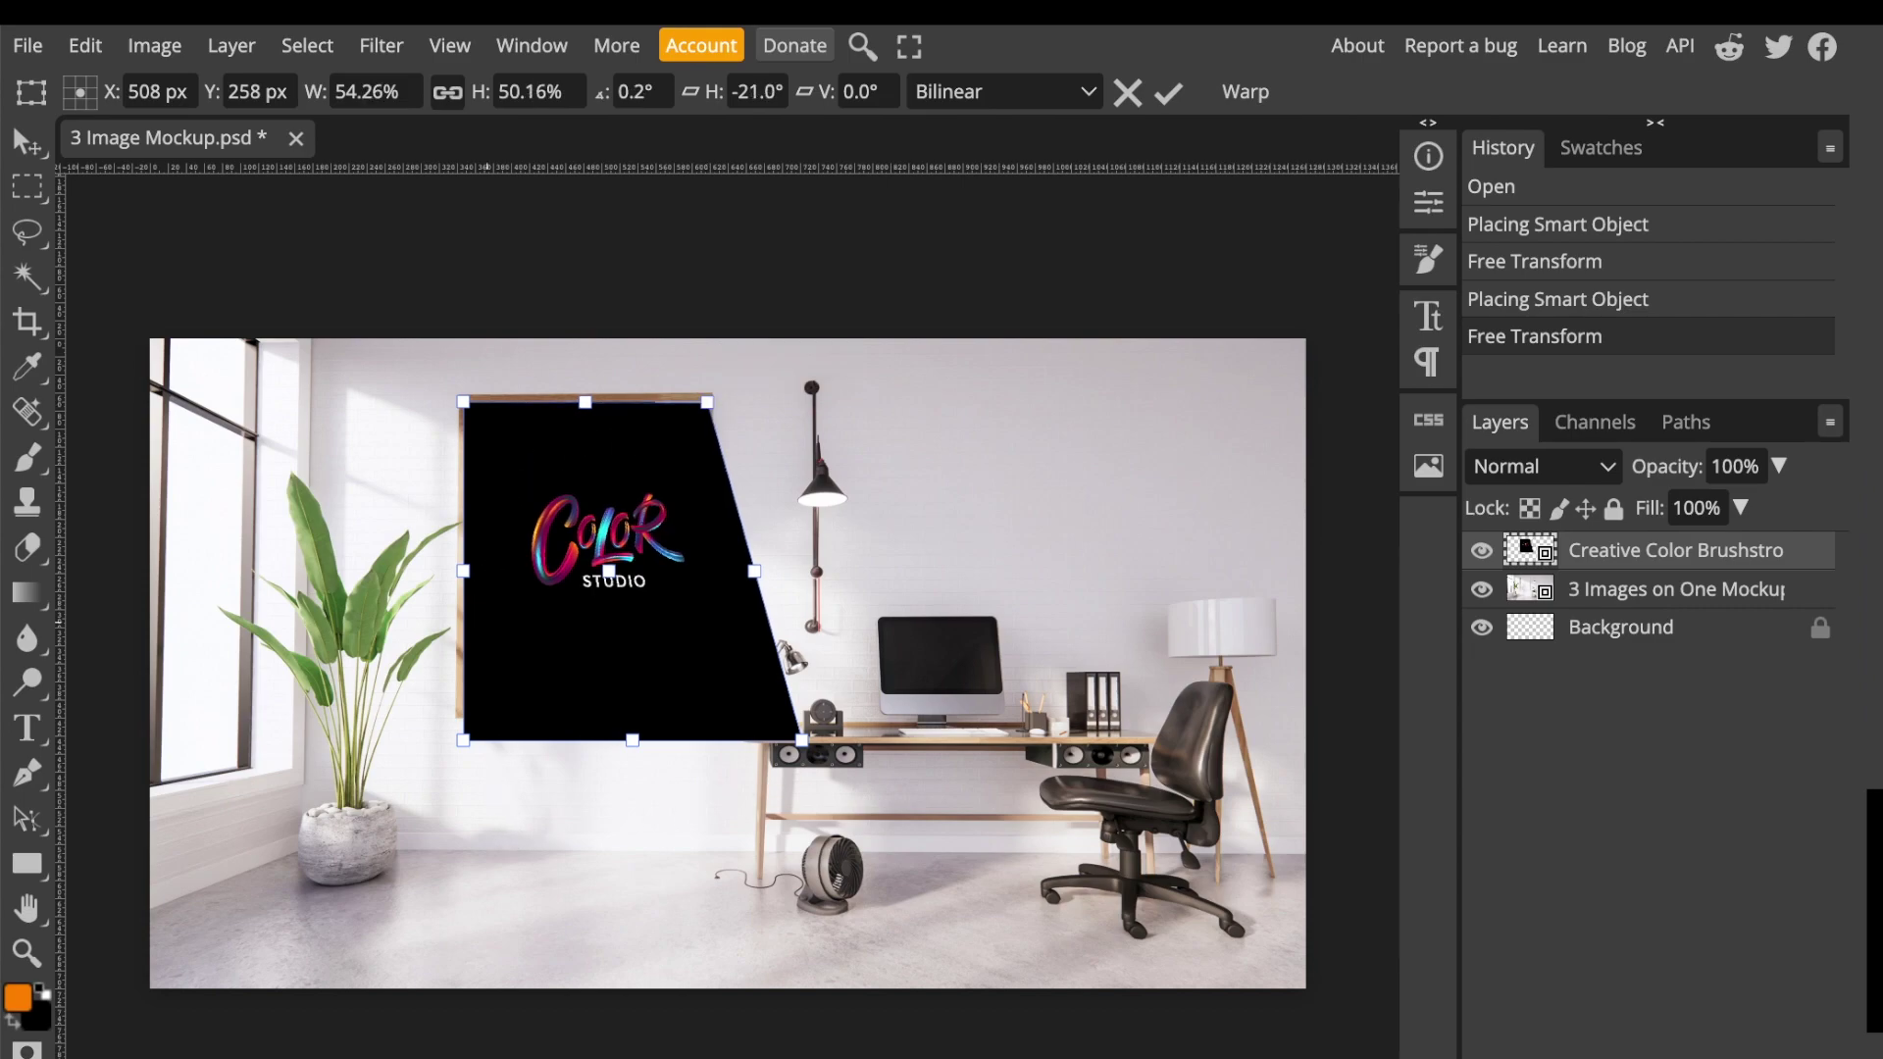
mouse_move(802, 739)
mouse_down()
mouse_move(747, 707)
mouse_move(706, 713)
mouse_up()
drag(462, 740, 464, 712)
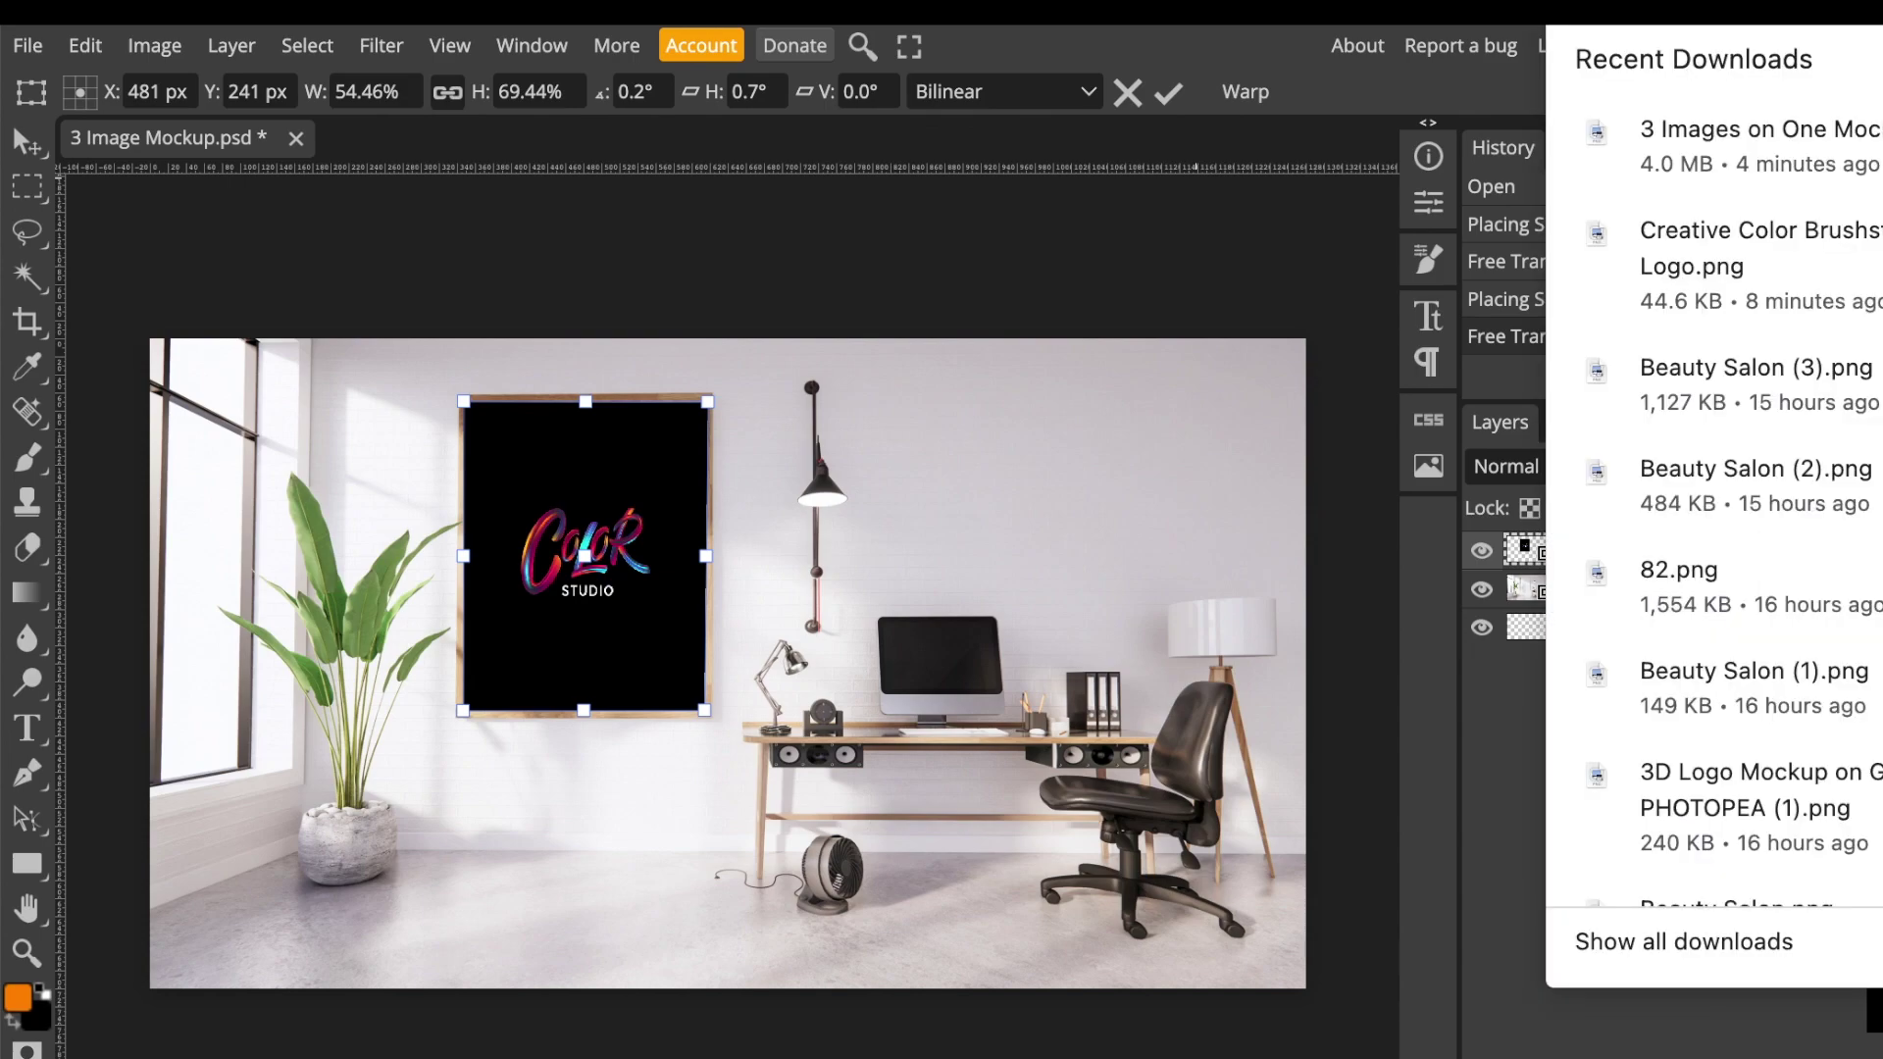
- Place a second logo copy near the monitor and enter Distort mode
drag(1835, 258, 1079, 668)
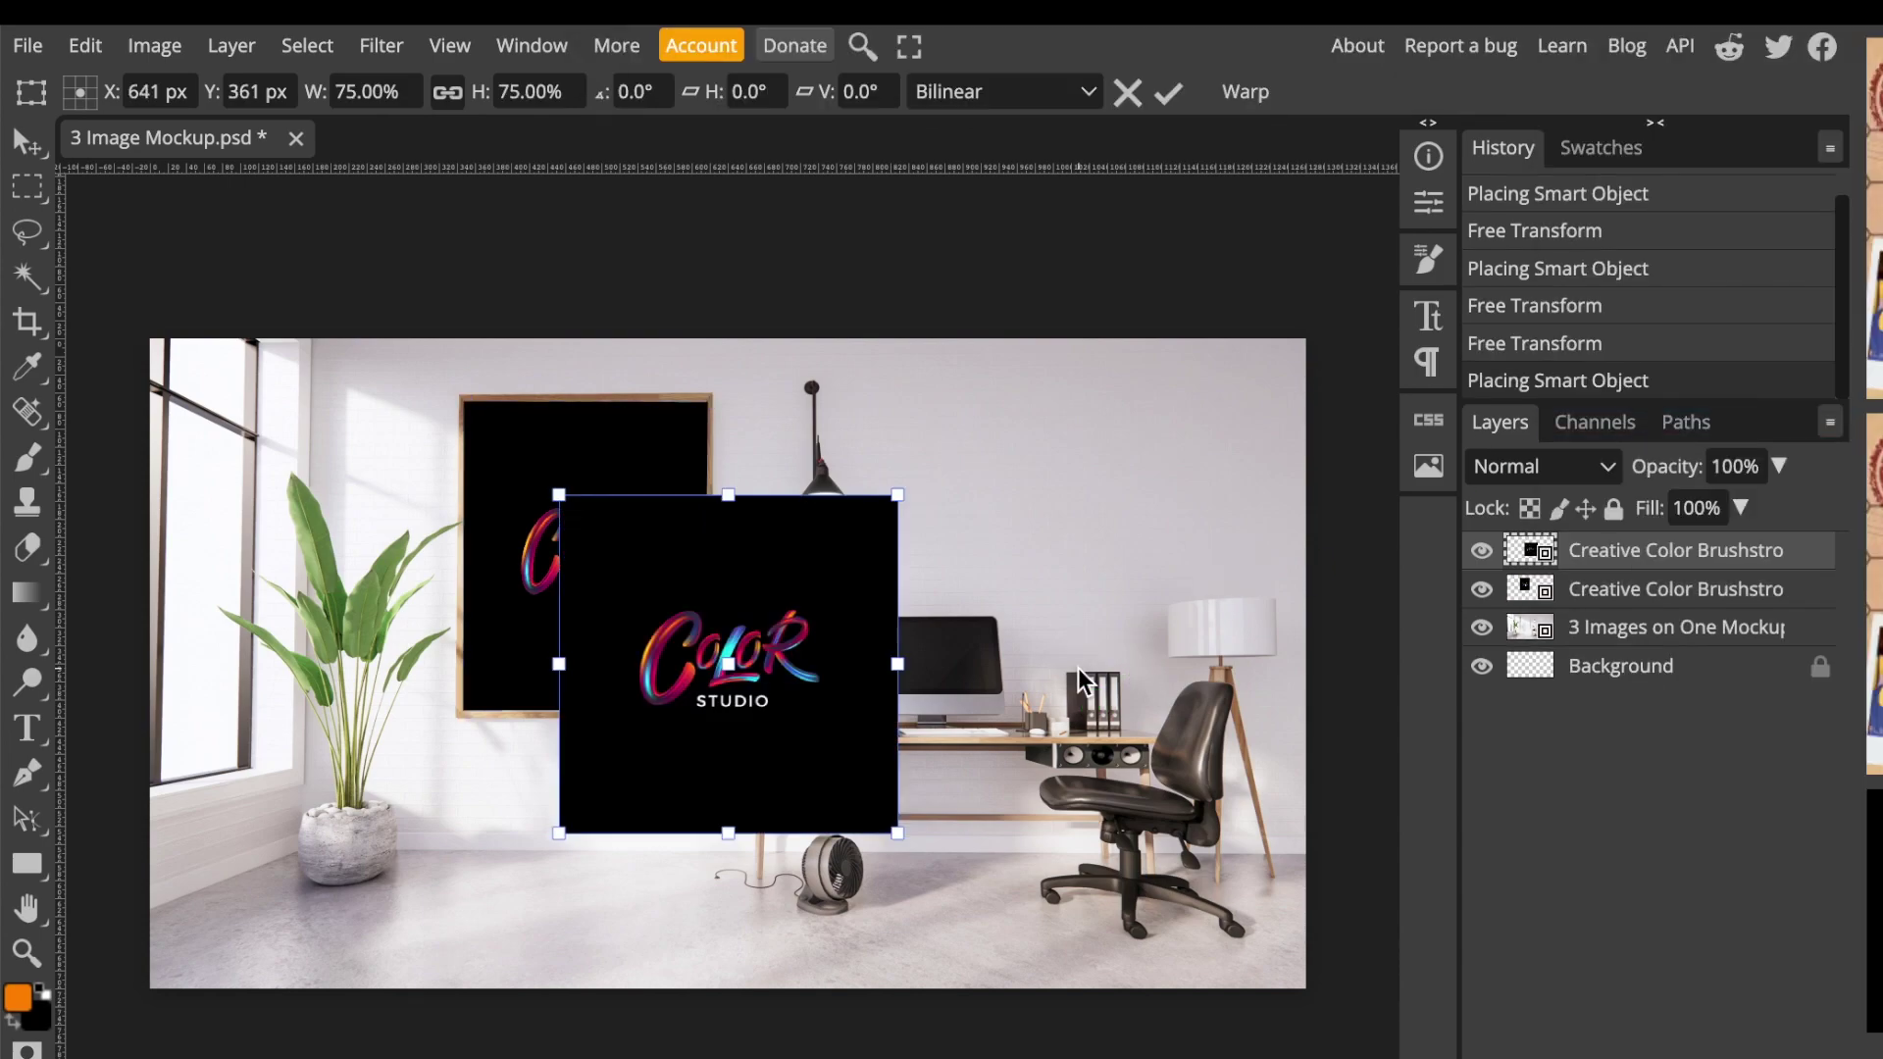
mouse_move(772, 700)
mouse_down()
mouse_move(1049, 801)
mouse_move(1082, 834)
mouse_move(1100, 805)
mouse_up()
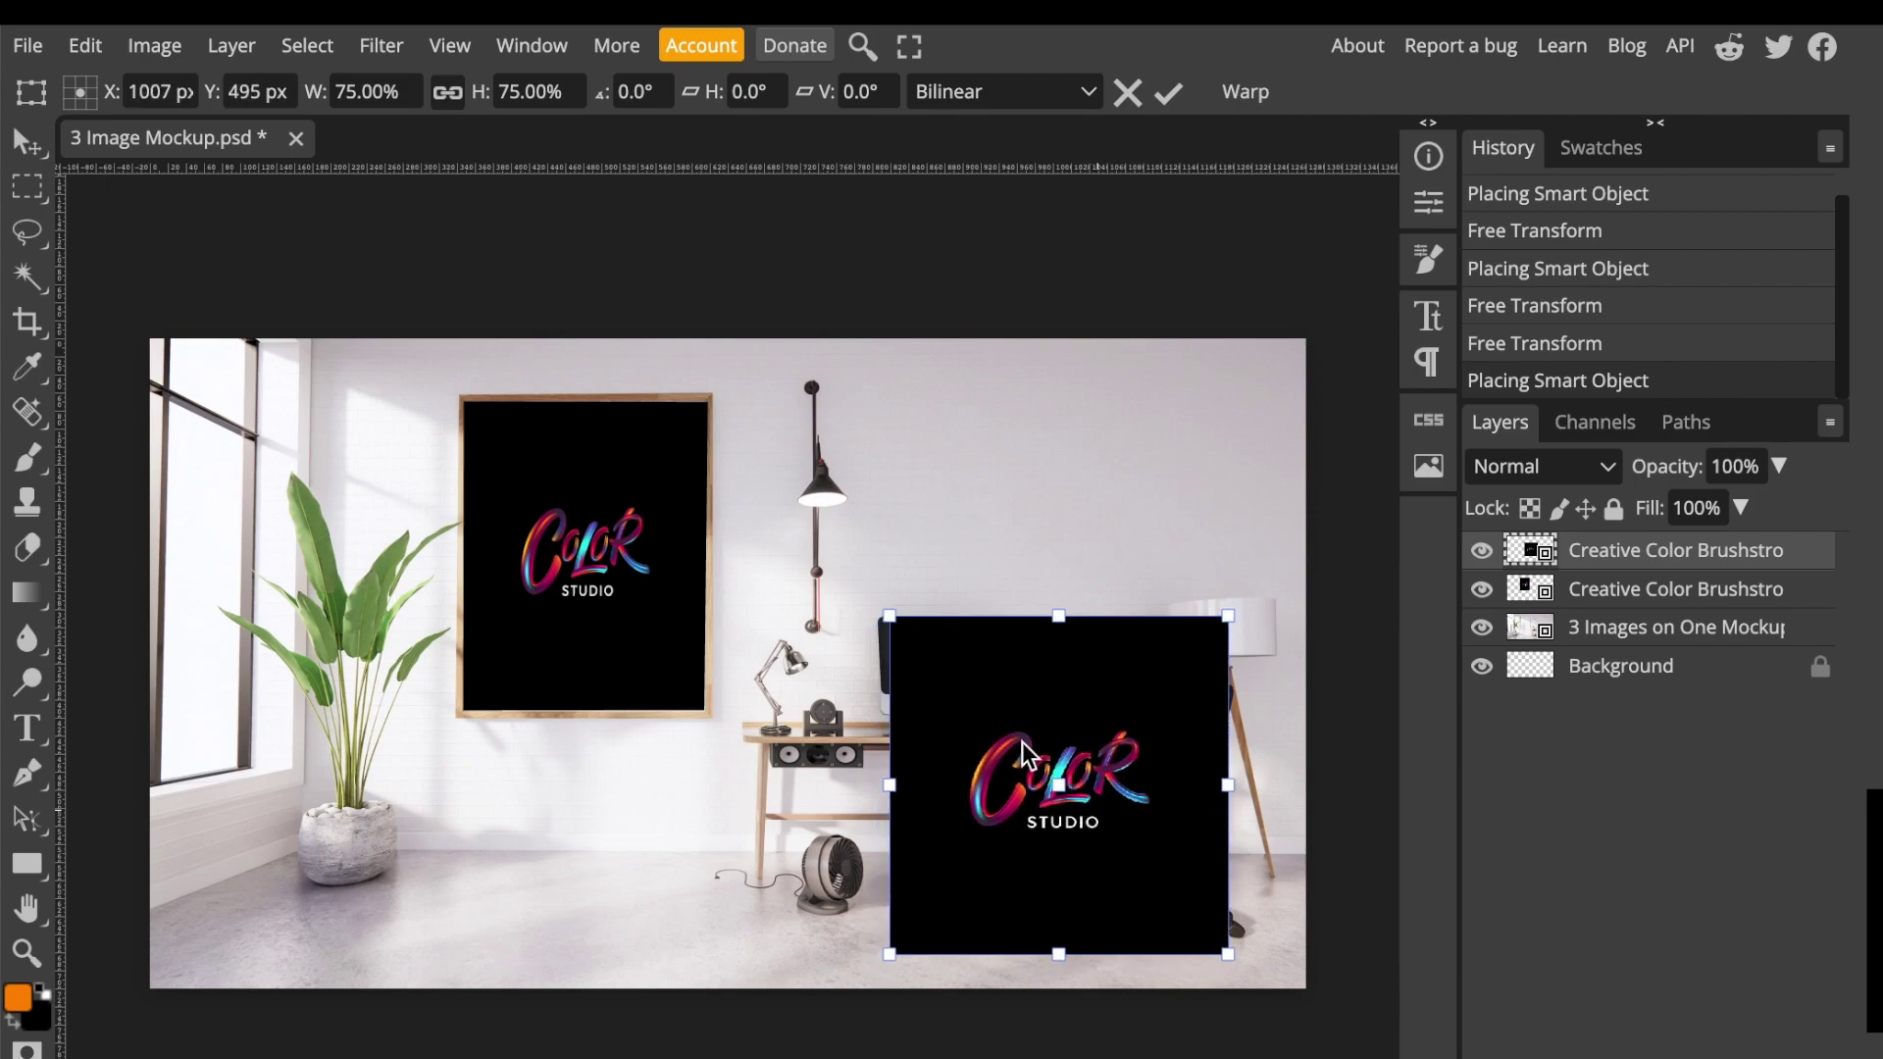
click(84, 44)
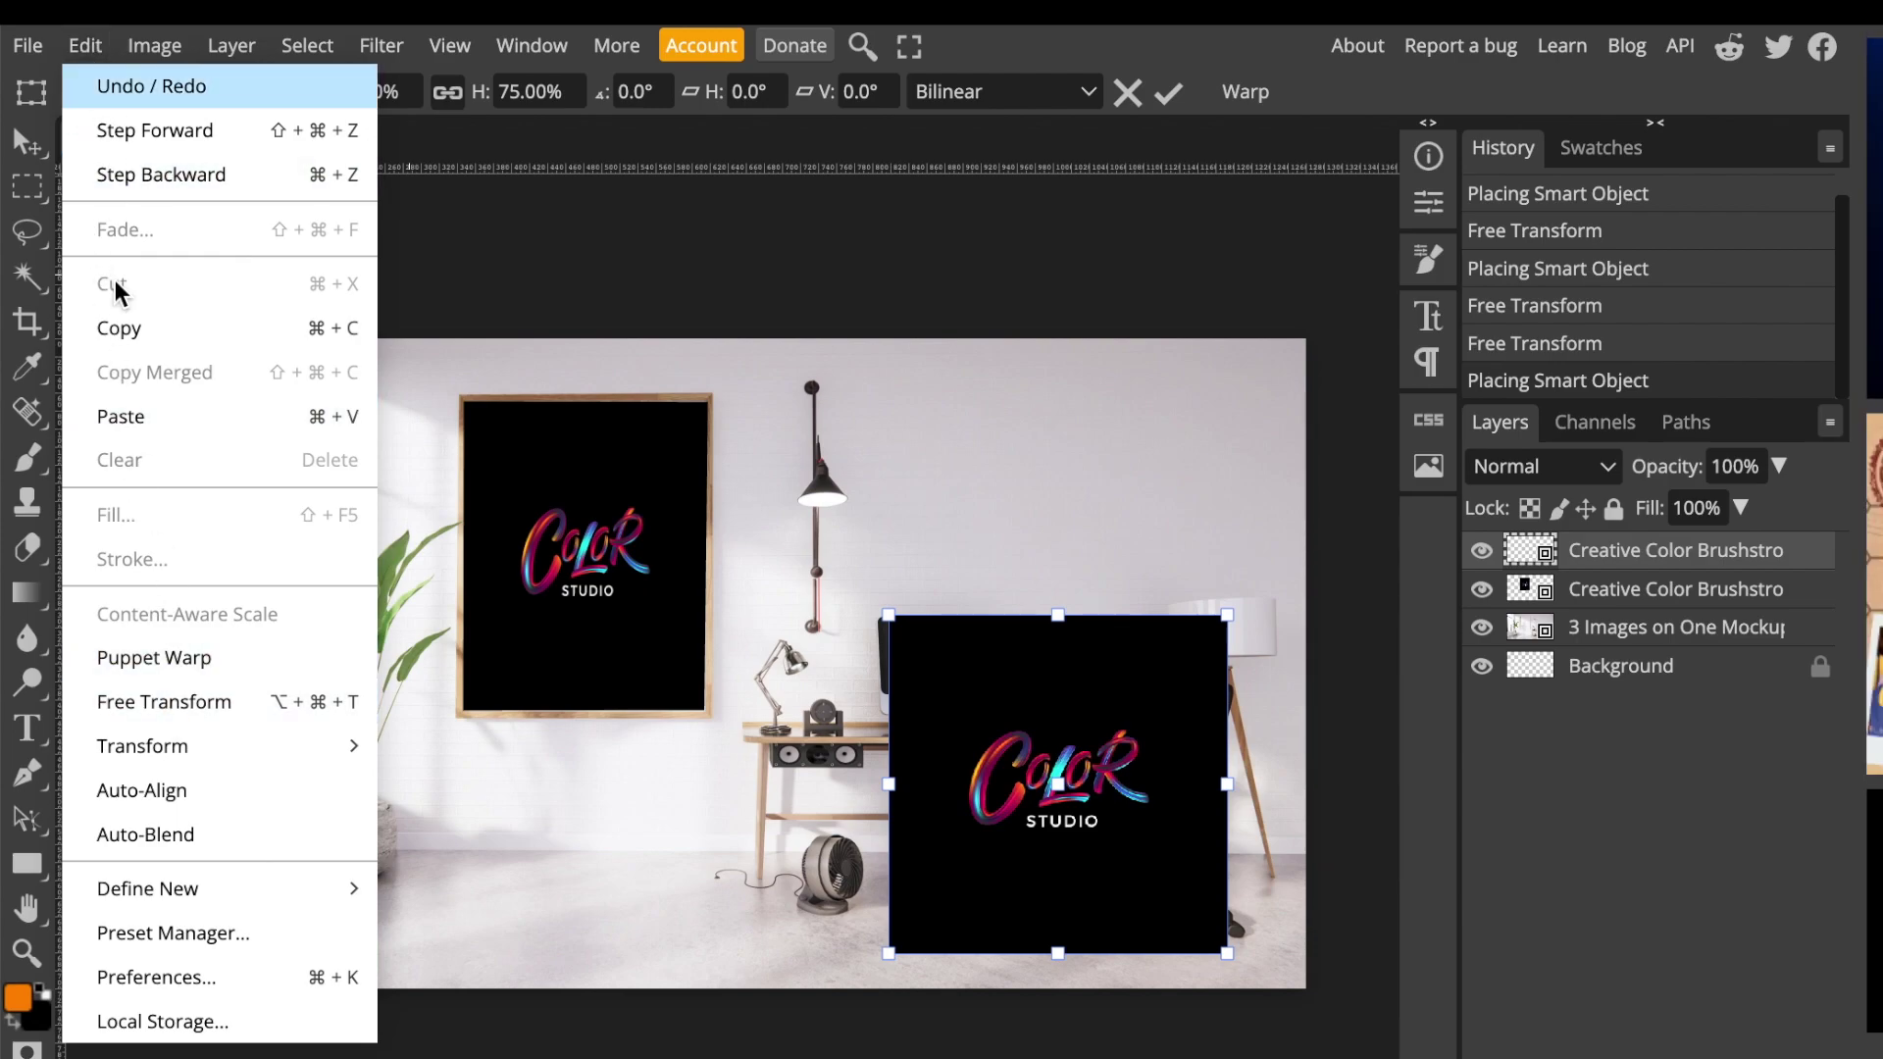
mouse_move(142, 747)
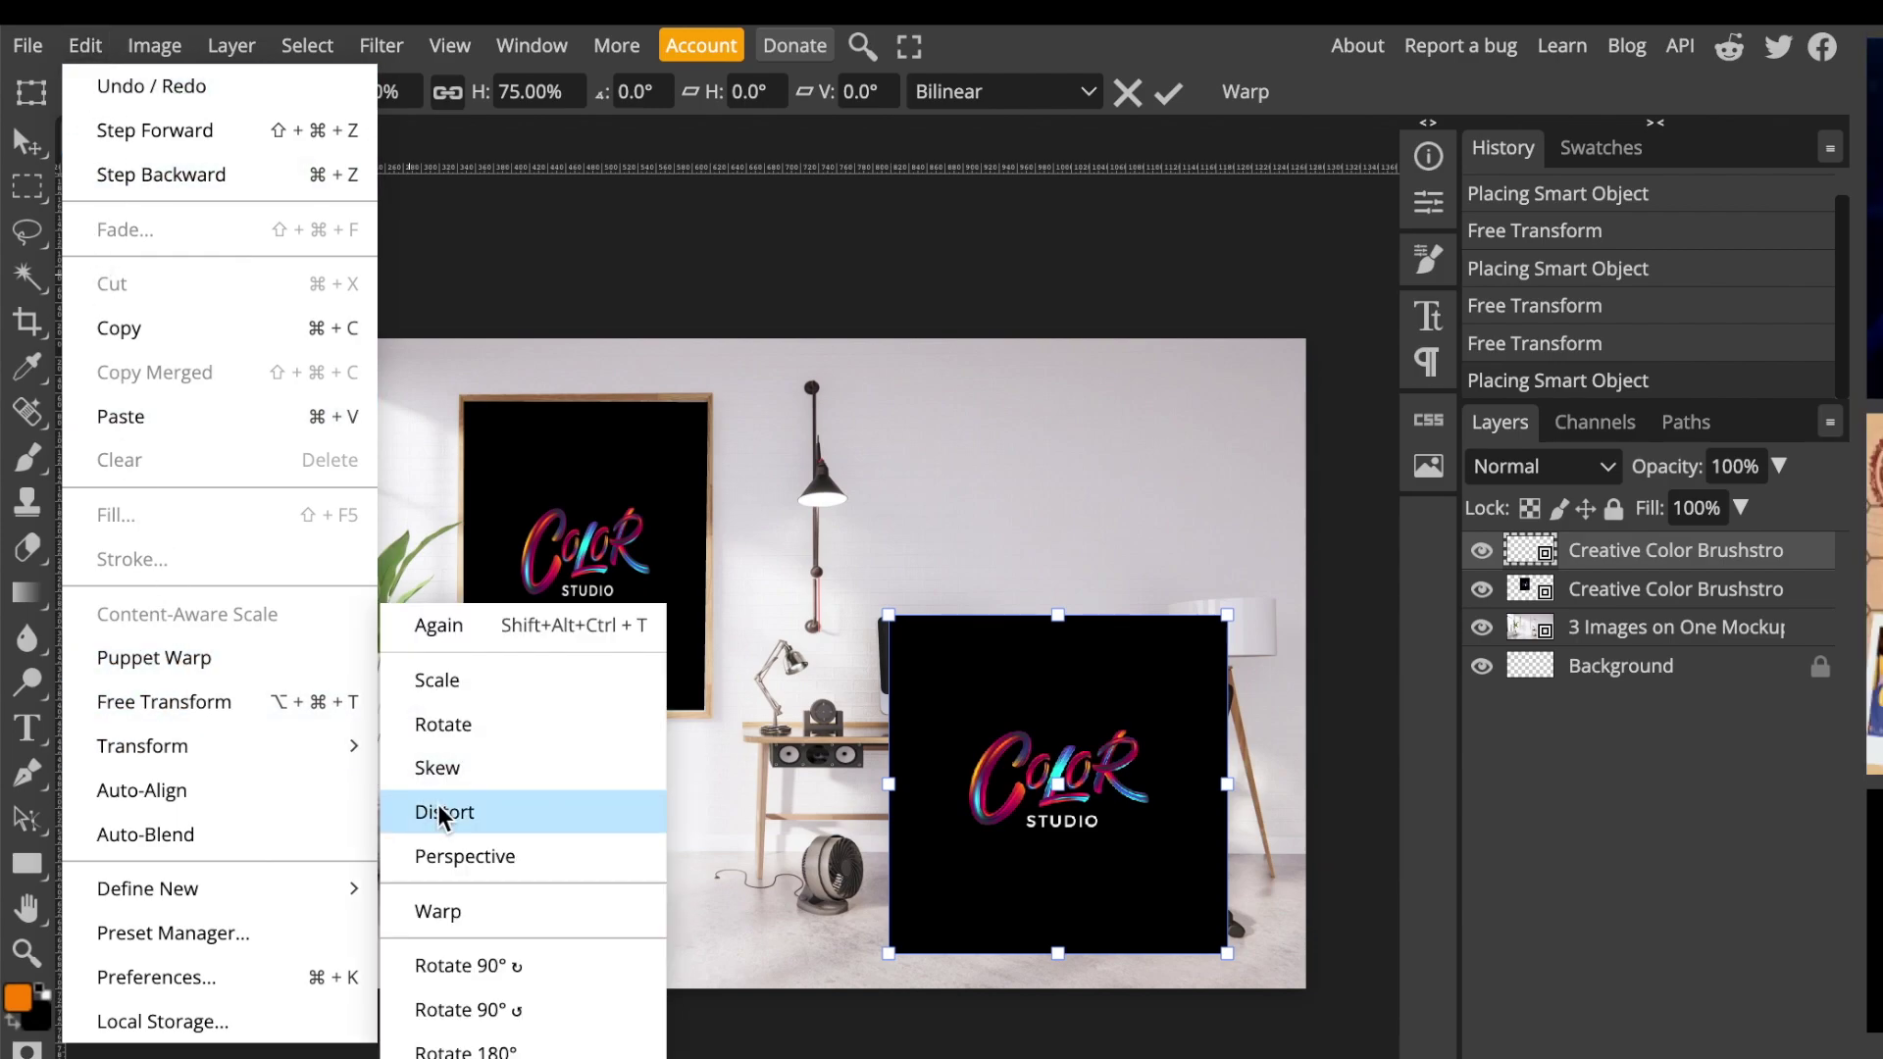
click(1012, 789)
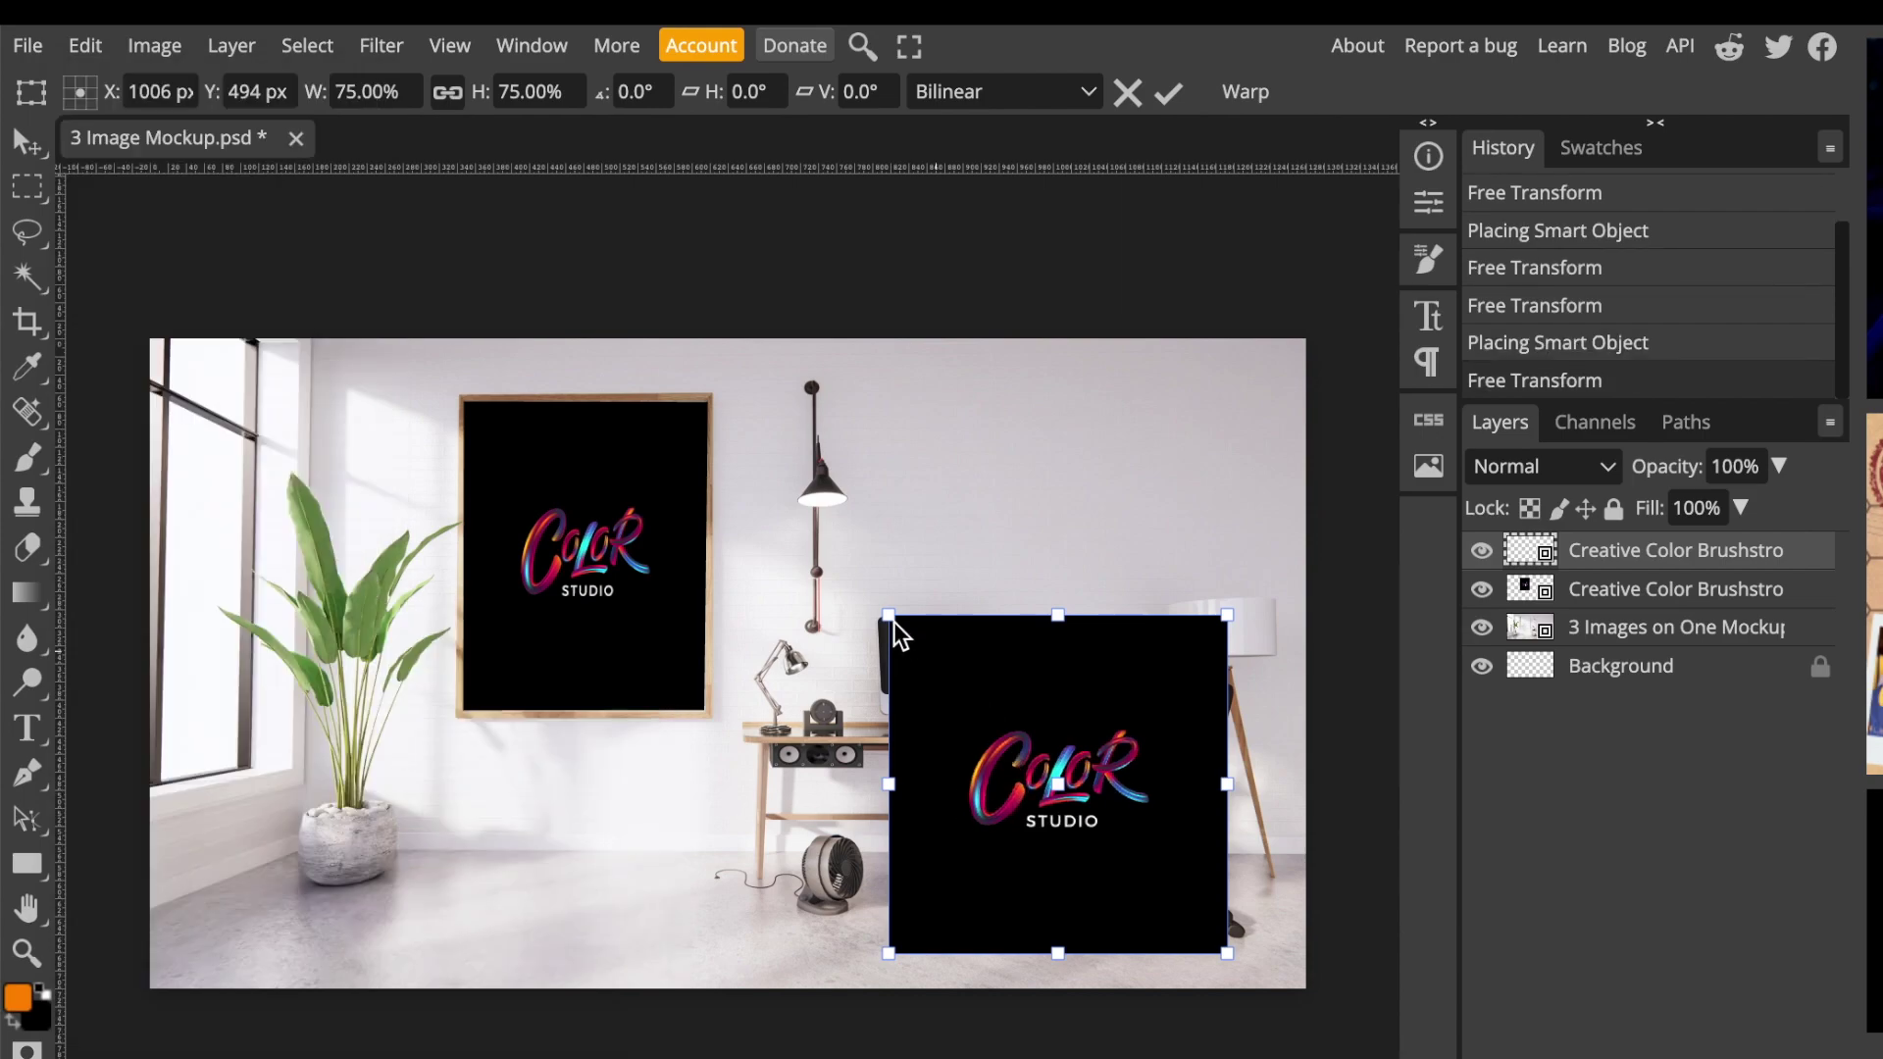
- Fit the second logo's corners onto the monitor screen and place a third copy
drag(893, 622, 883, 624)
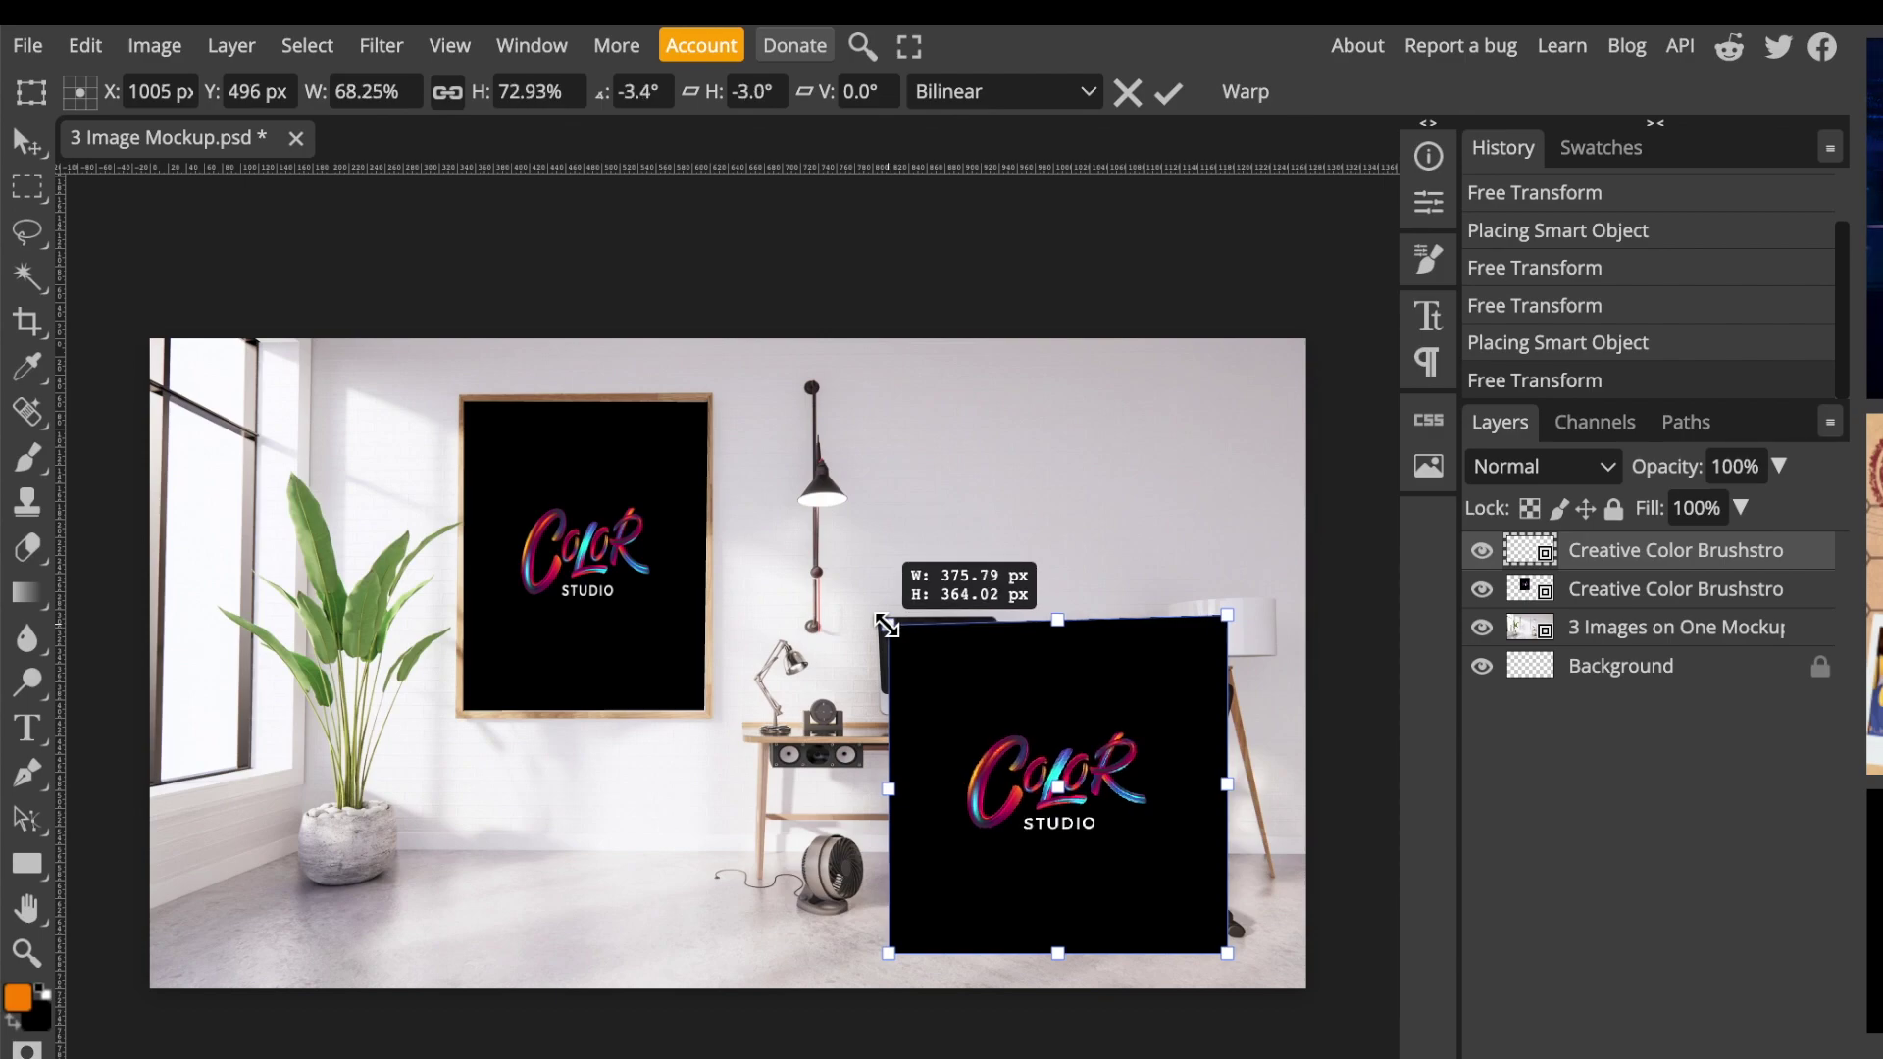
mouse_move(1229, 953)
mouse_down()
mouse_move(1206, 974)
mouse_move(990, 726)
mouse_move(997, 692)
mouse_up()
drag(880, 622, 881, 620)
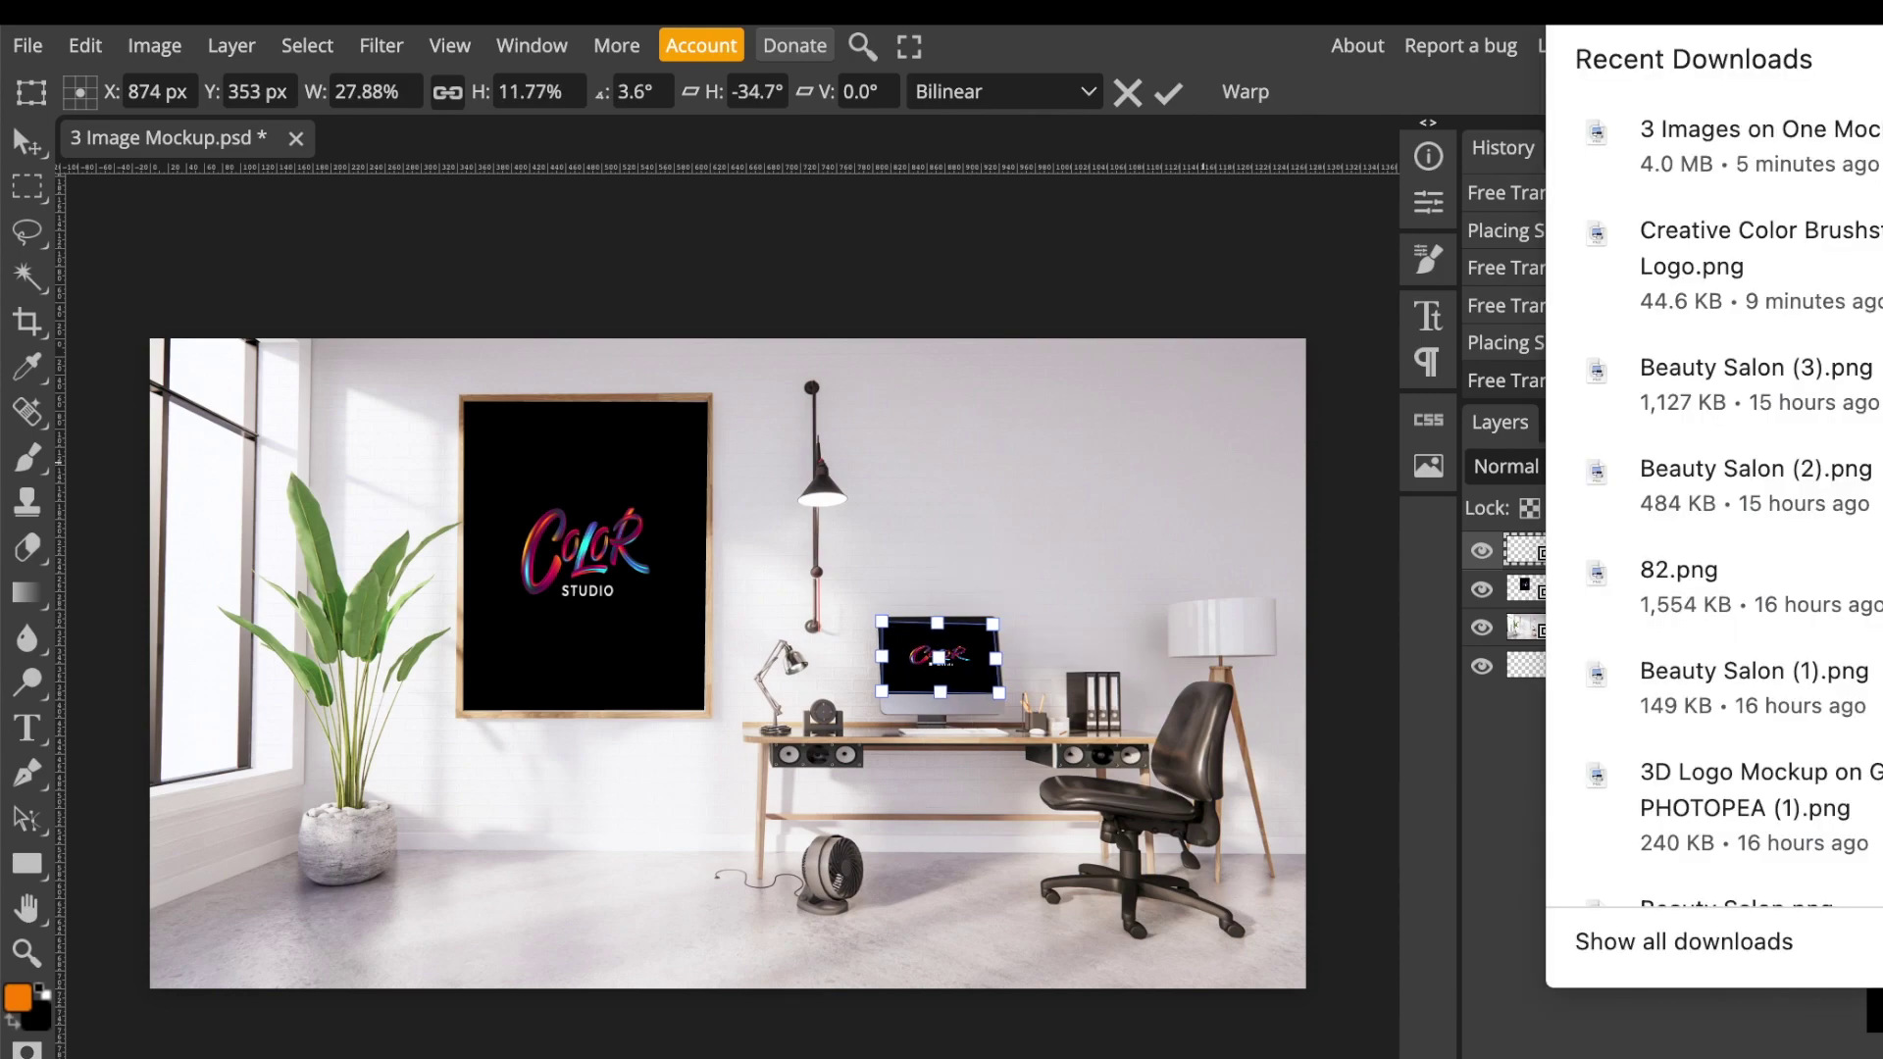
drag(1872, 262, 1024, 814)
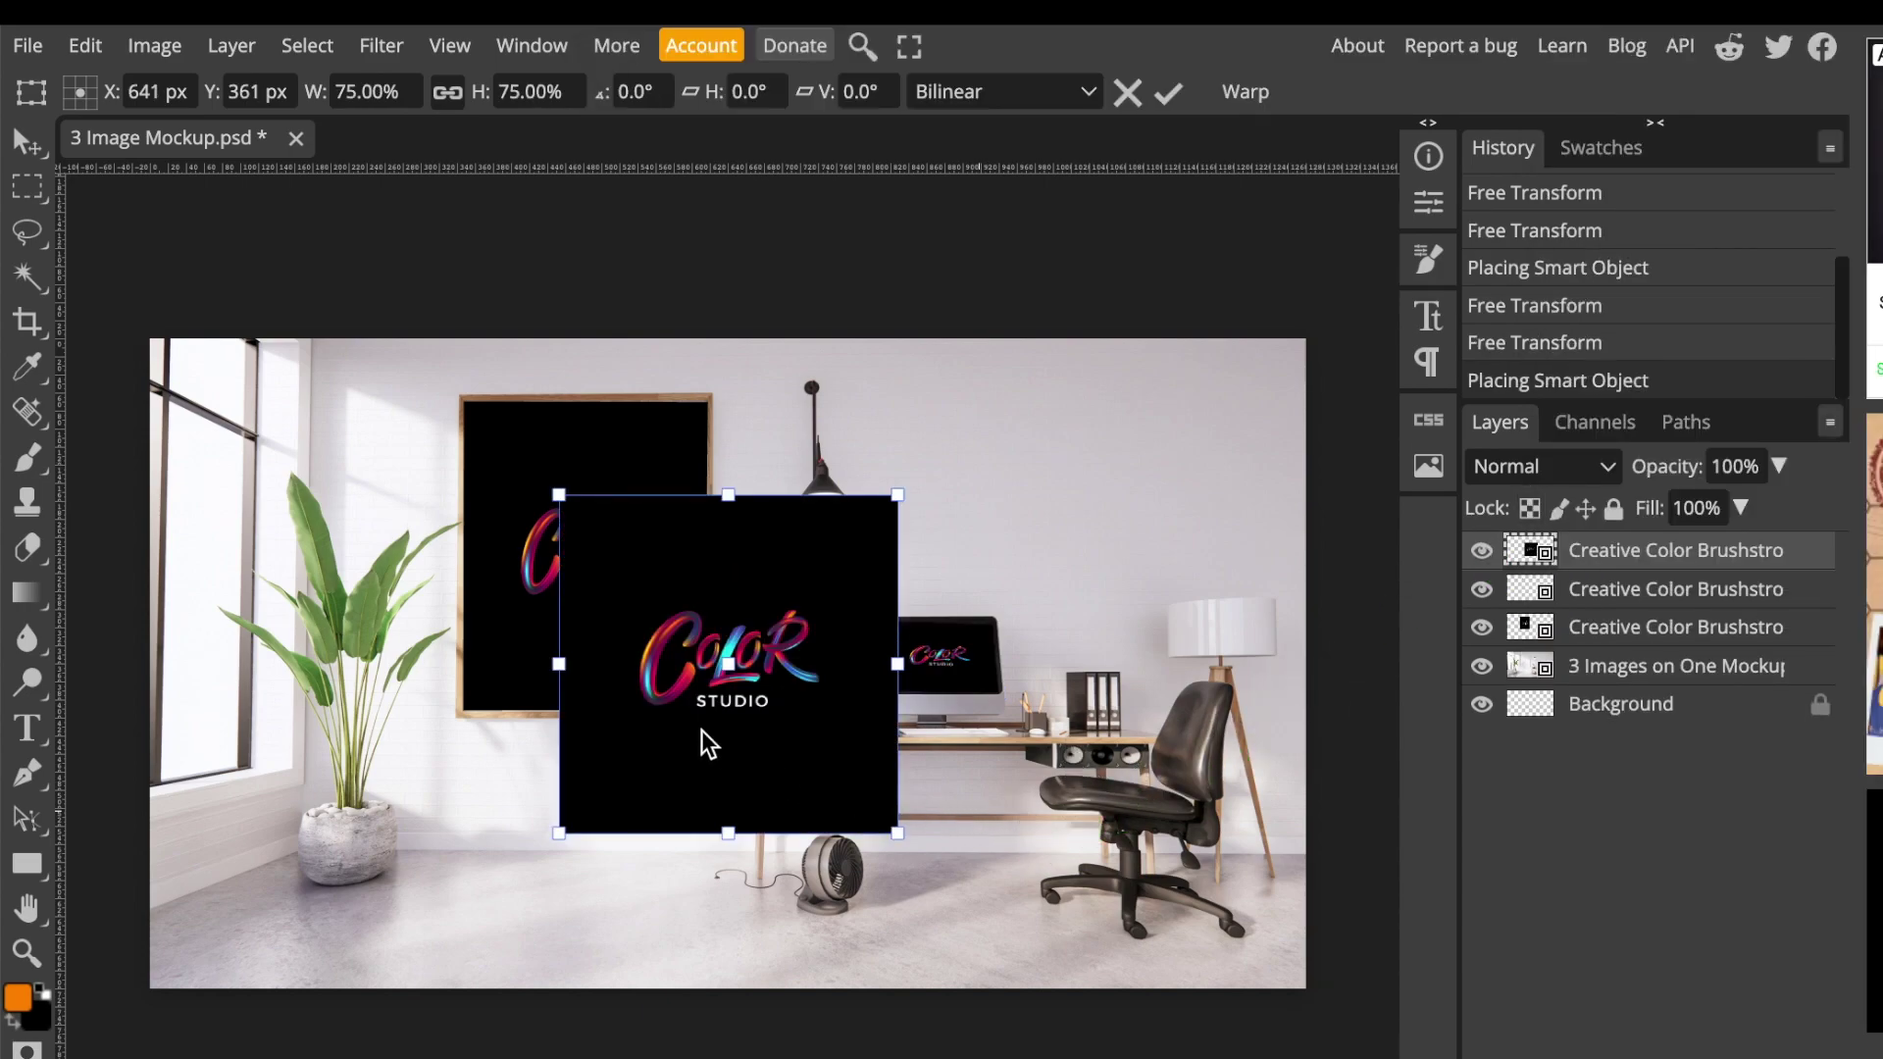
- Pan down to the desk and move the third logo copy over it
click(82, 46)
mouse_move(143, 747)
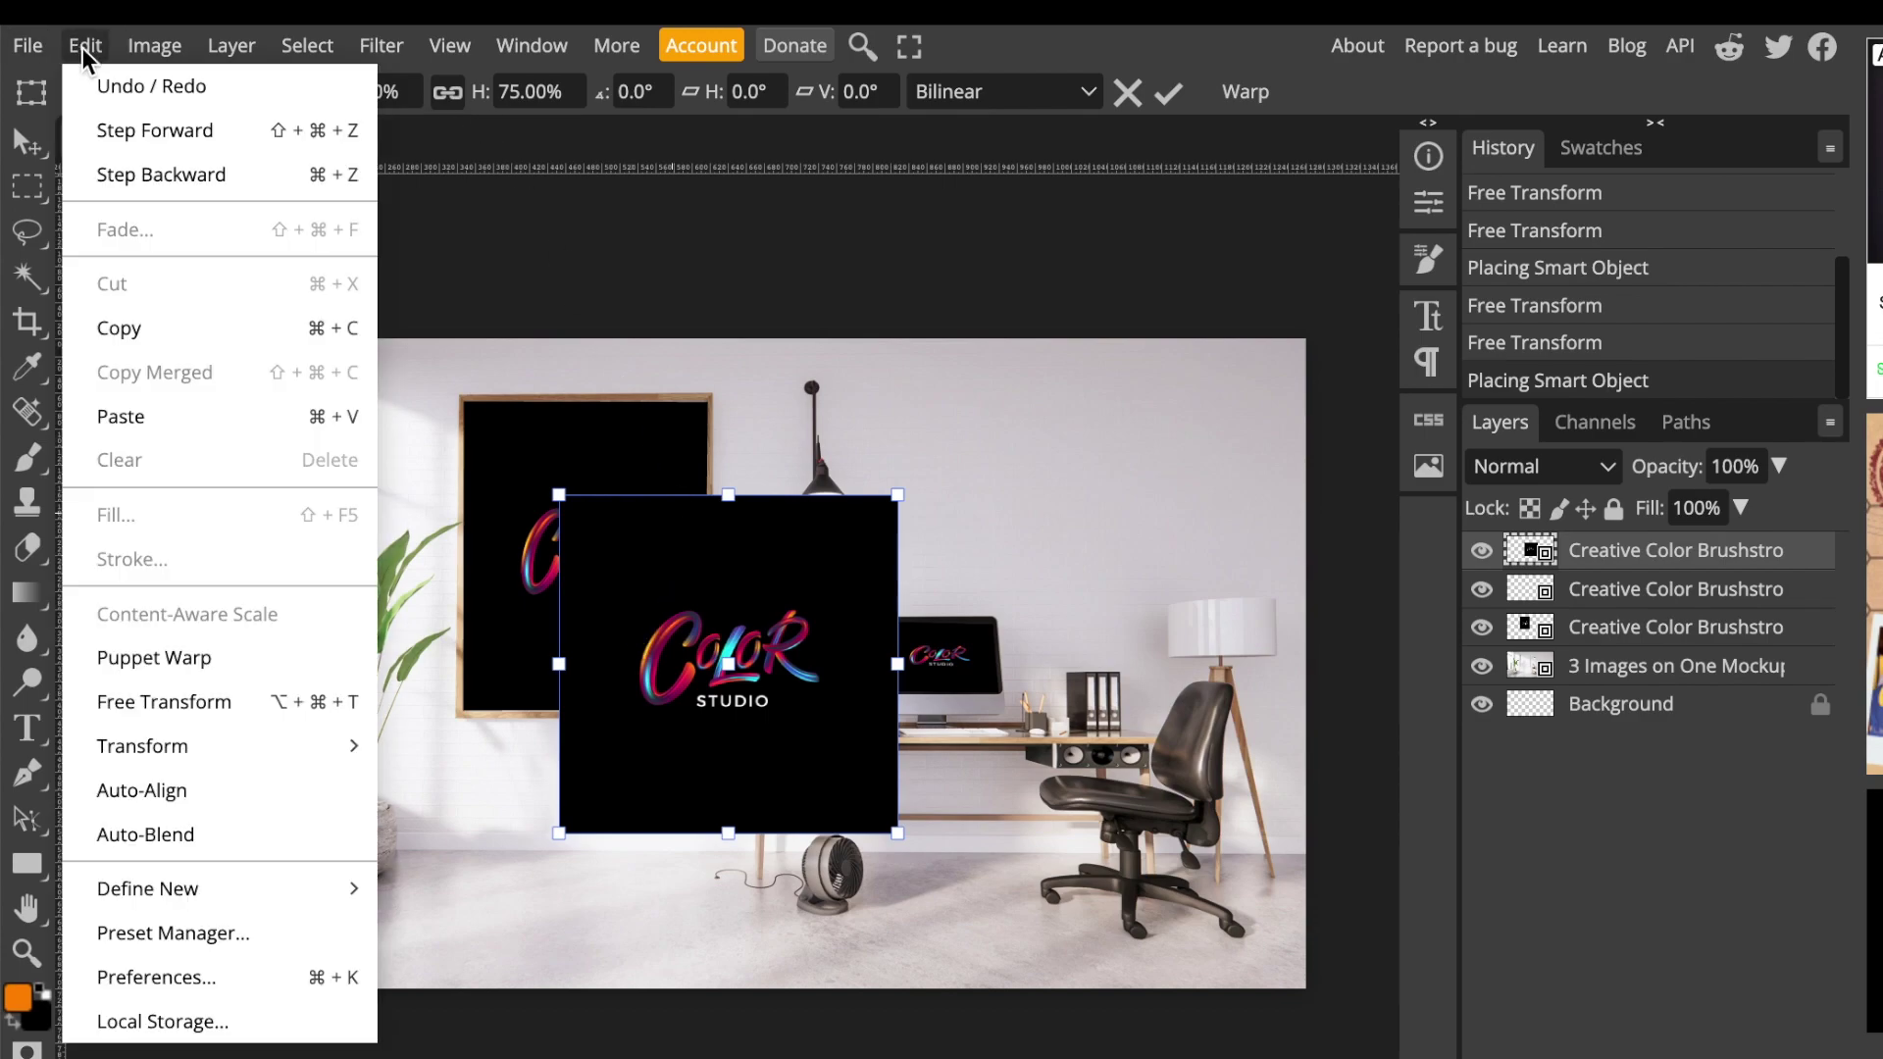
click(454, 830)
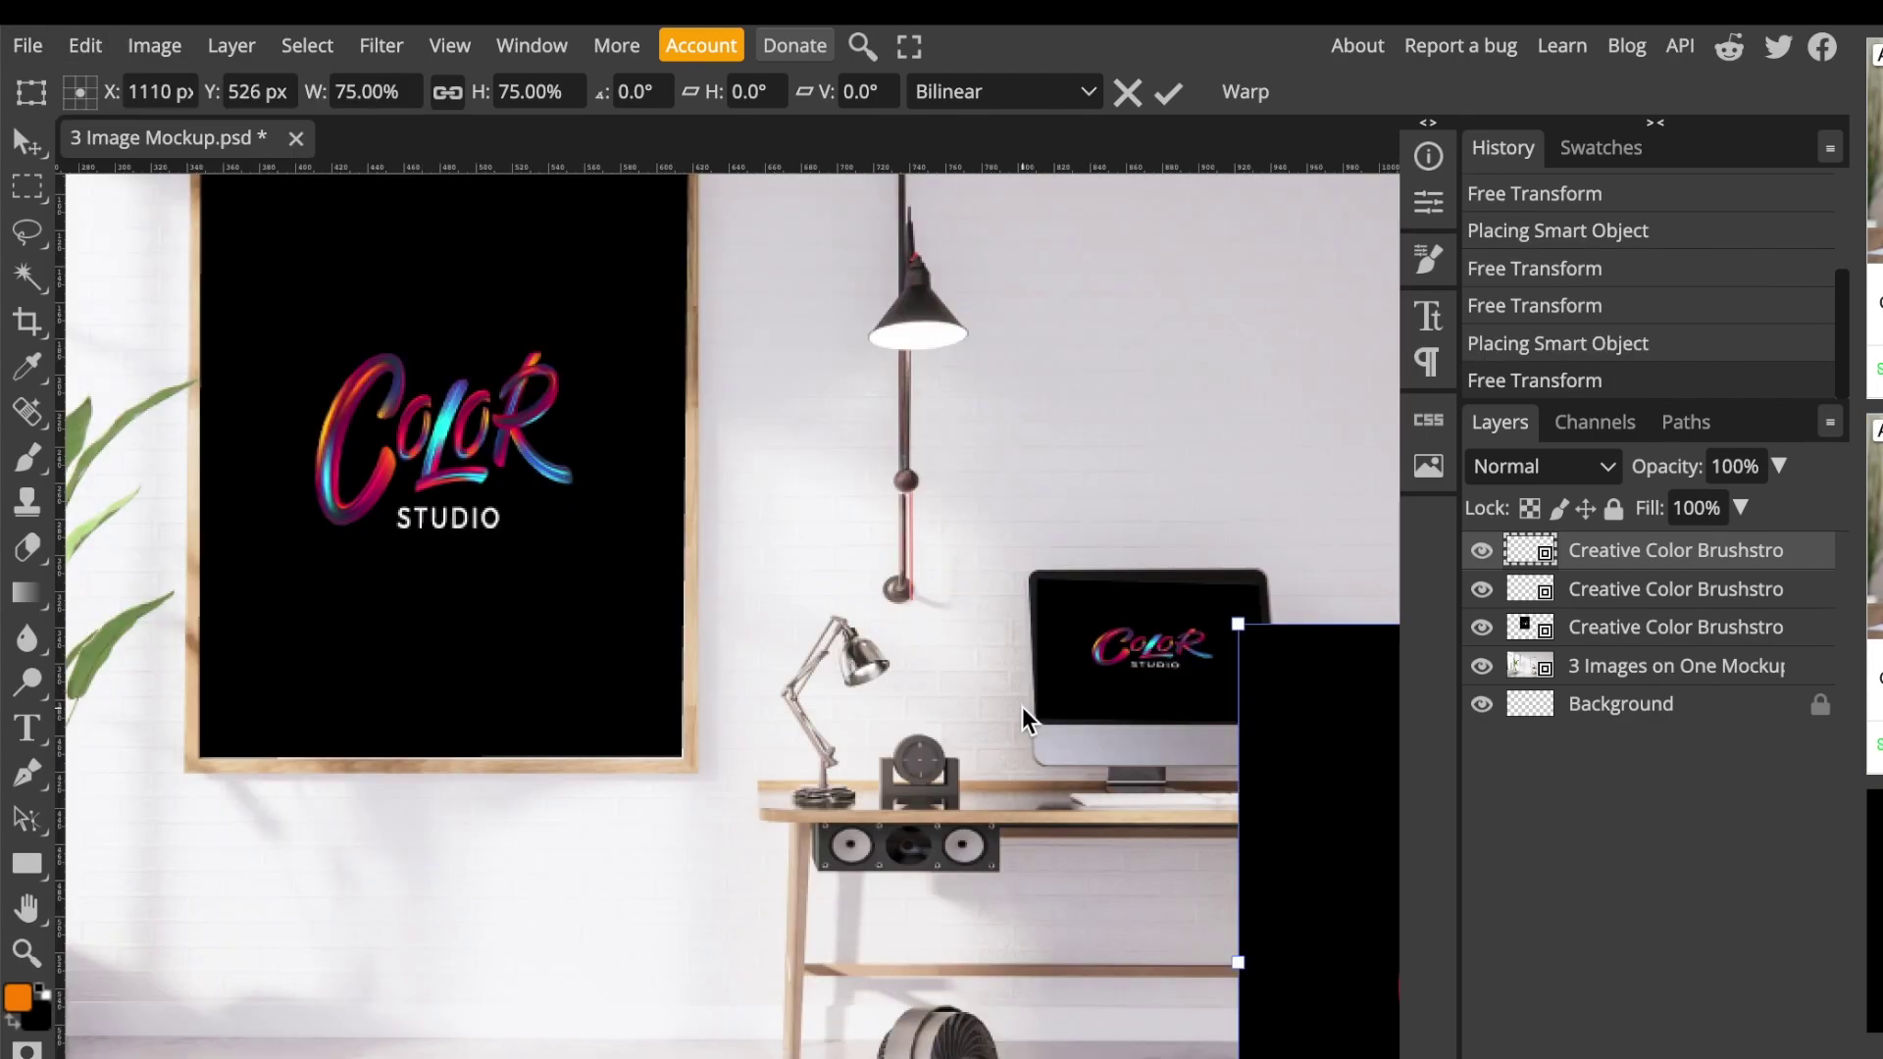
key(Right)
key(Right)
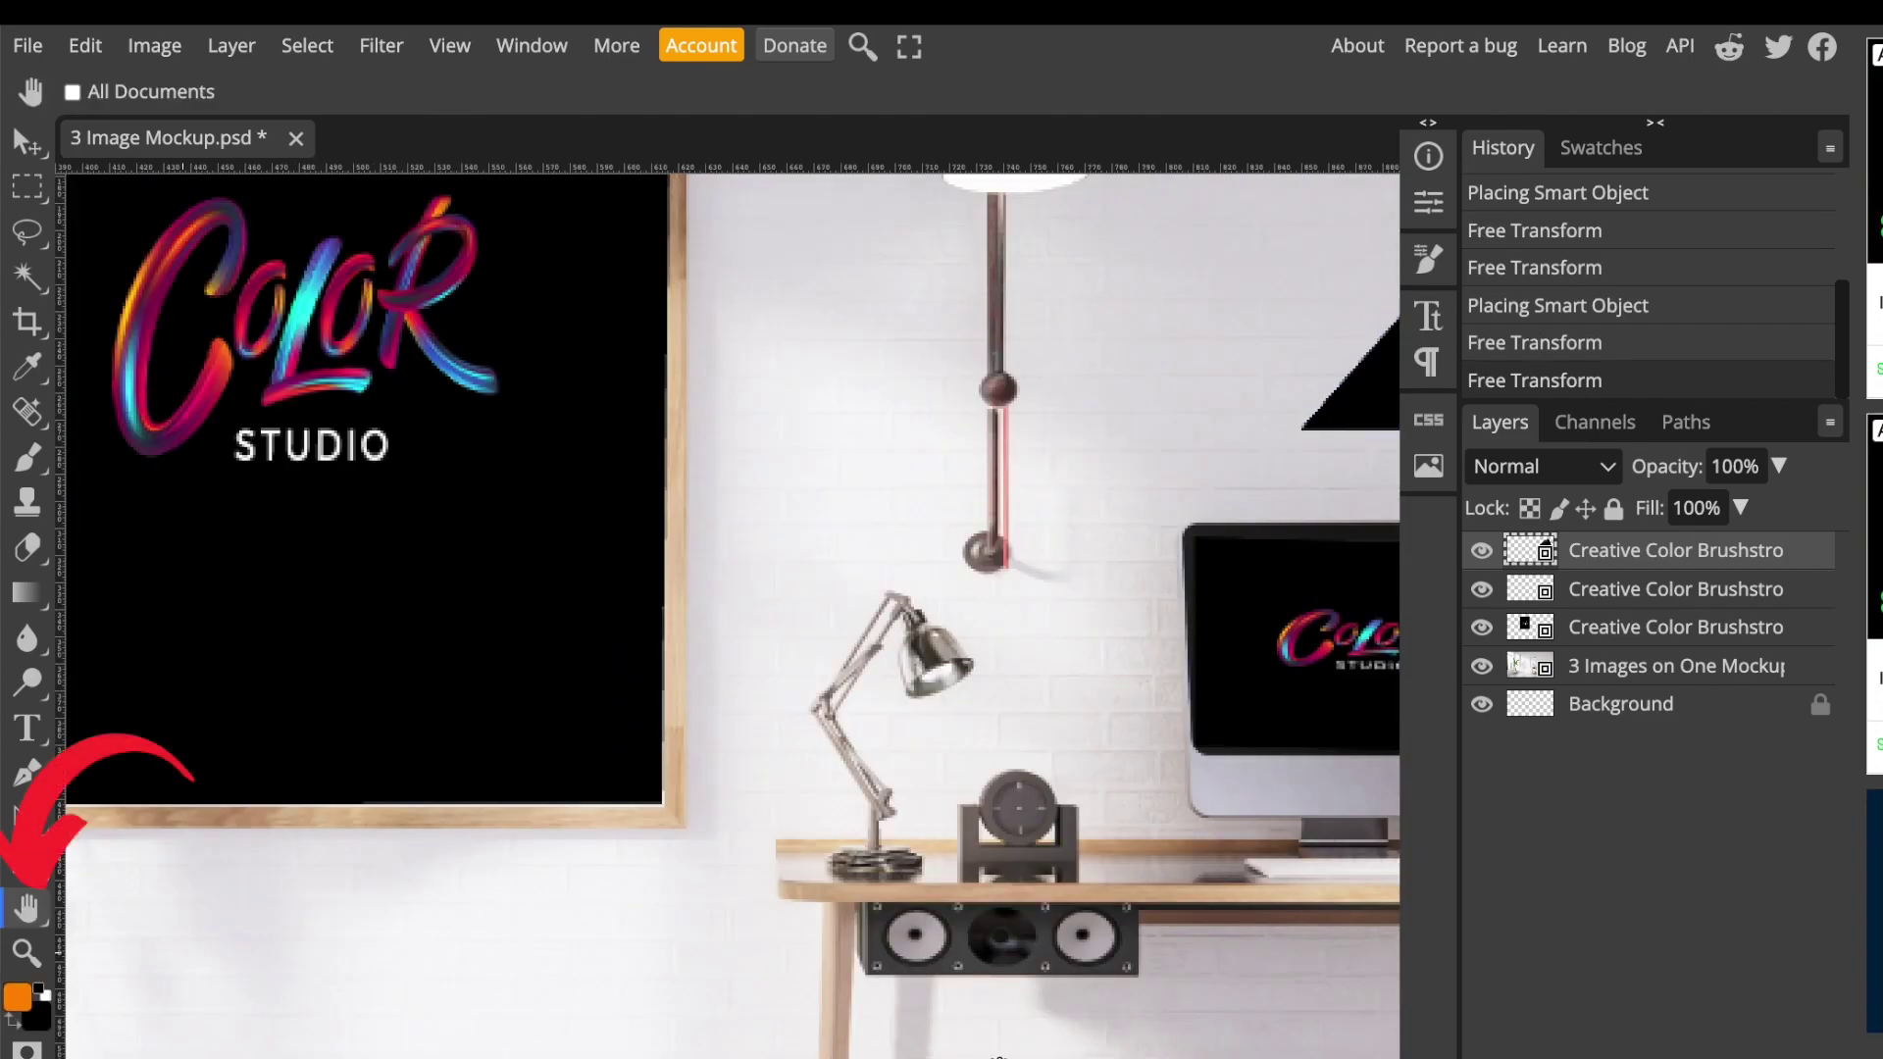
drag(998, 1057, 173, 1024)
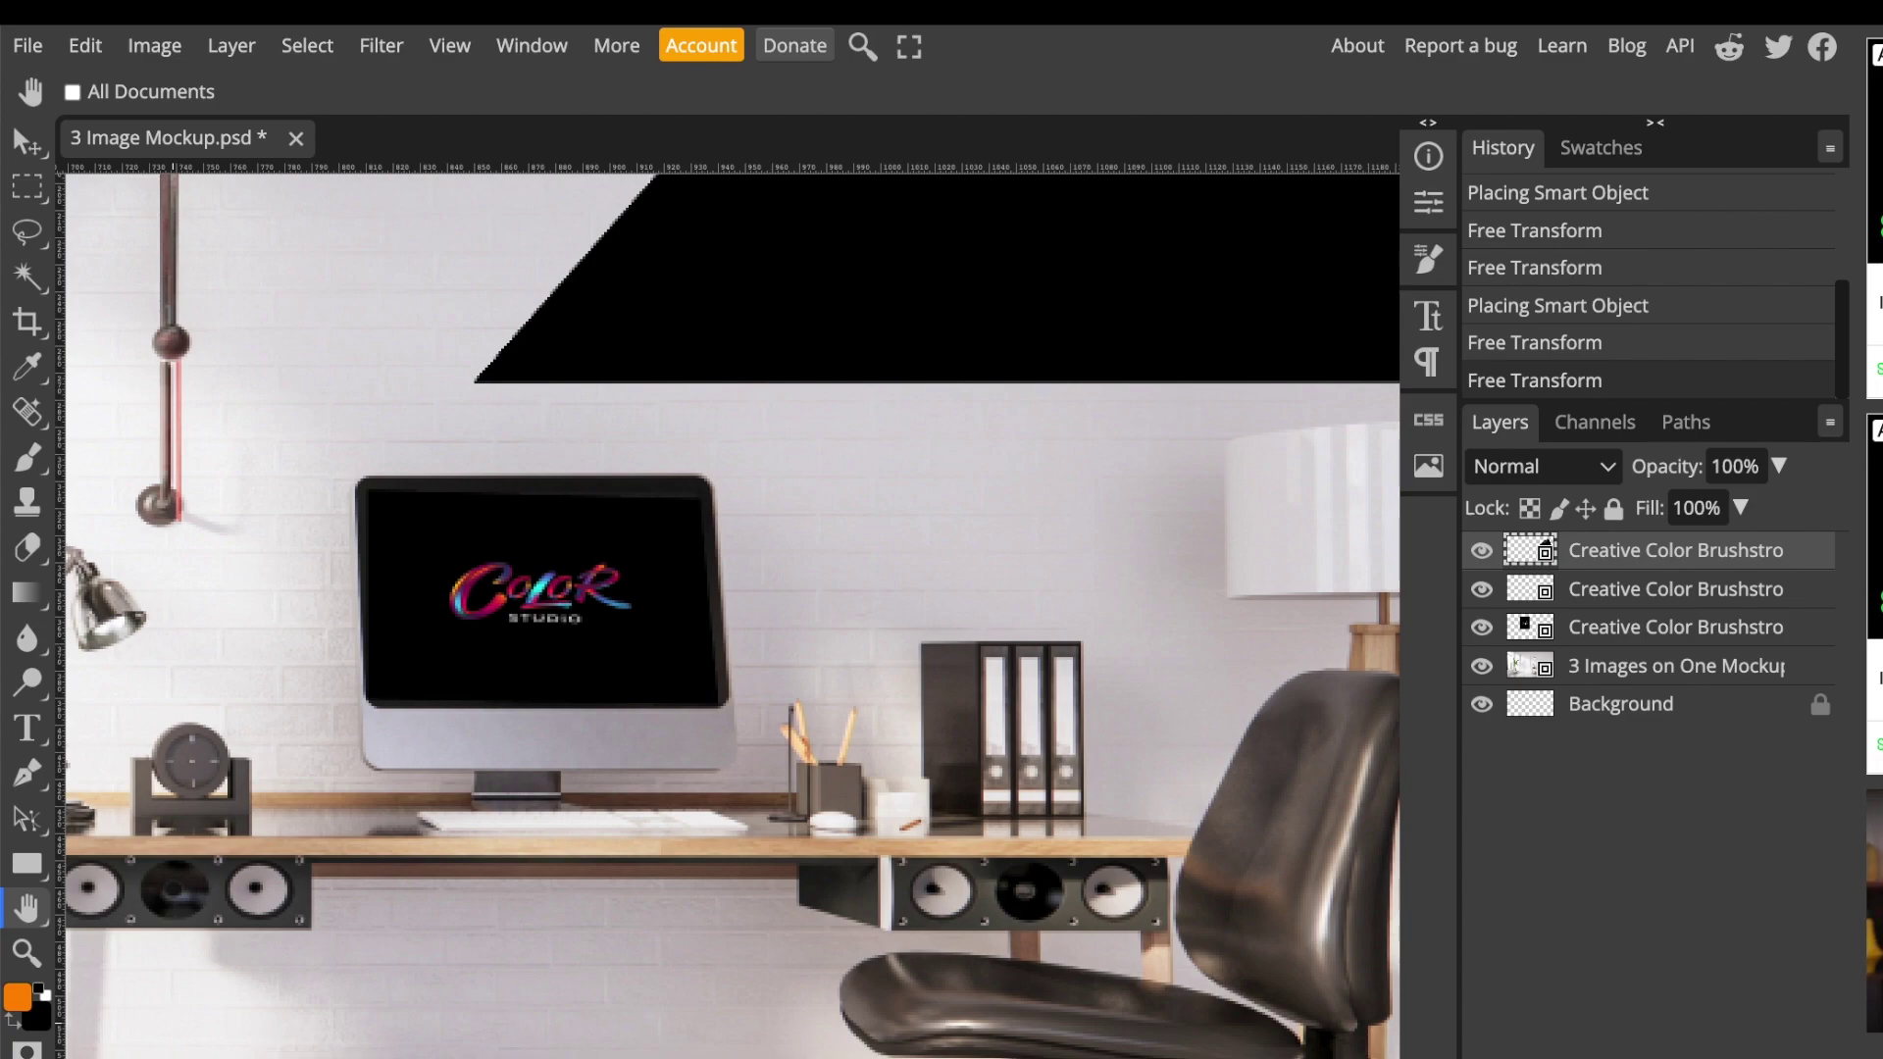
drag(923, 1058, 896, 1009)
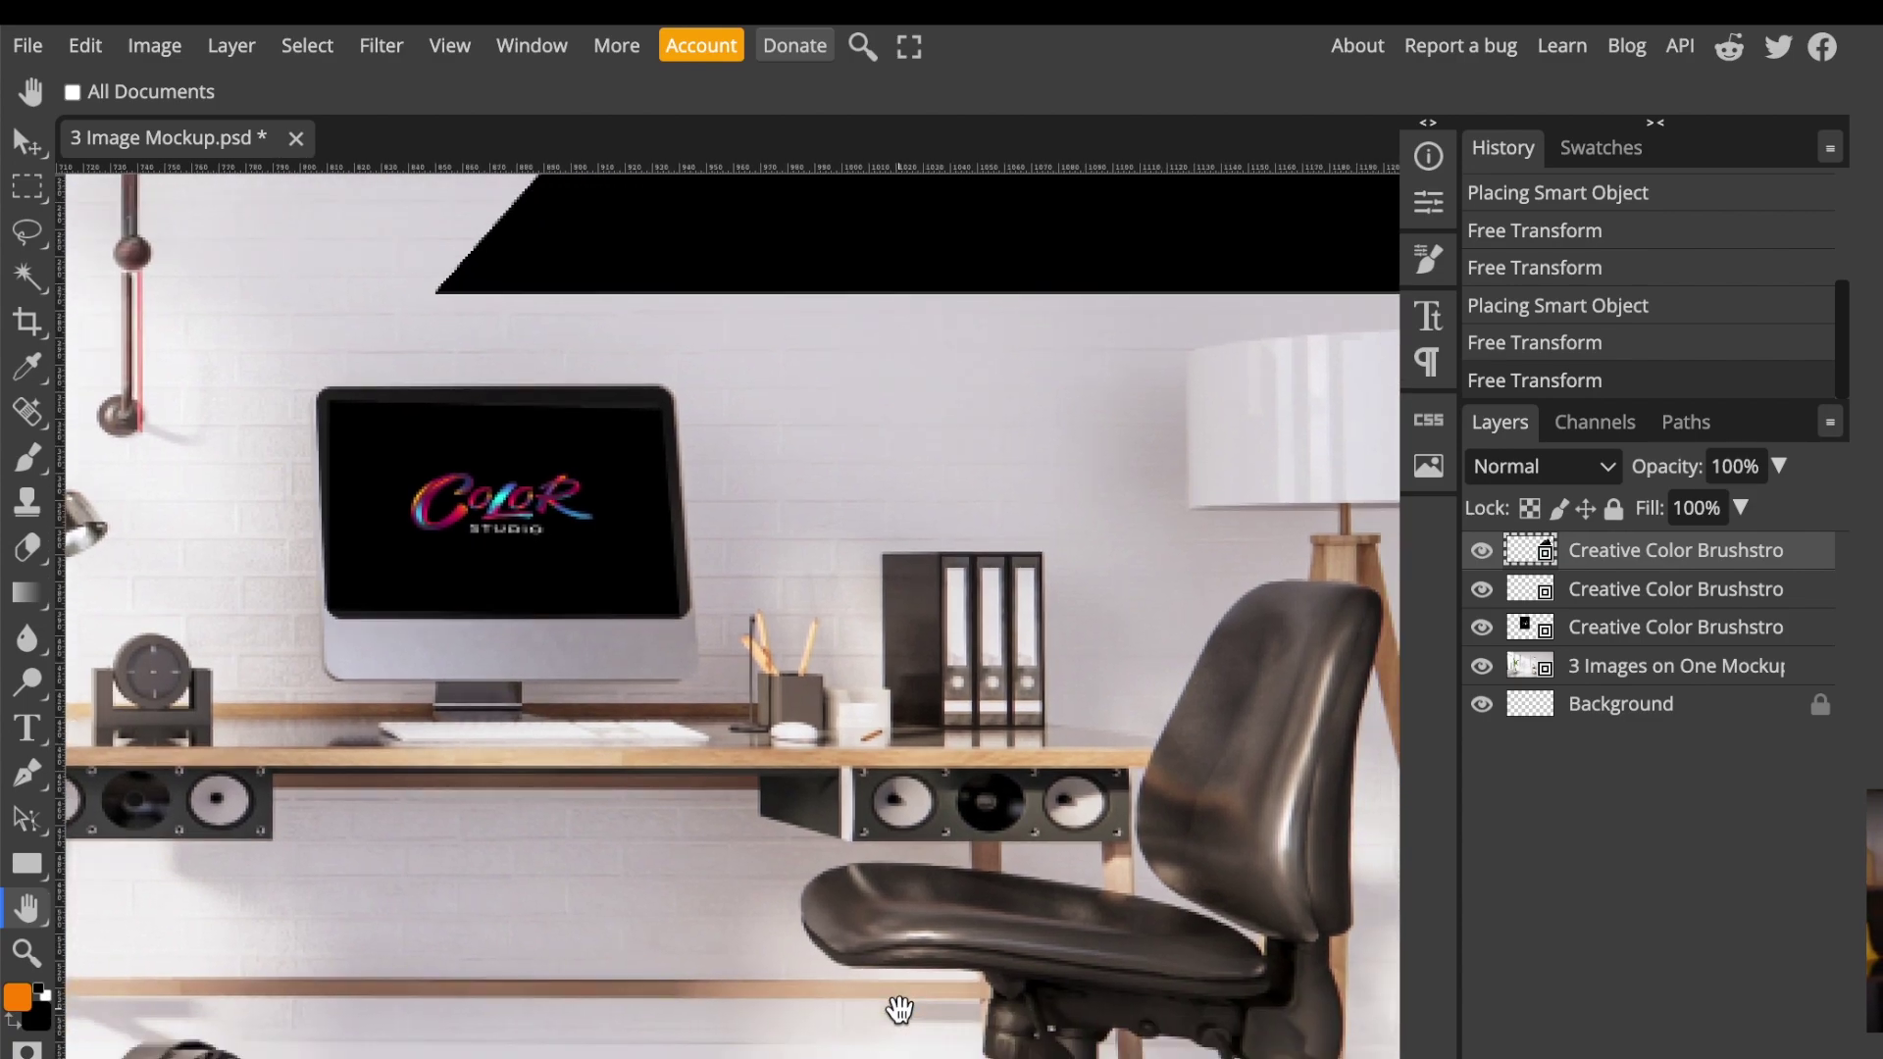
key(v)
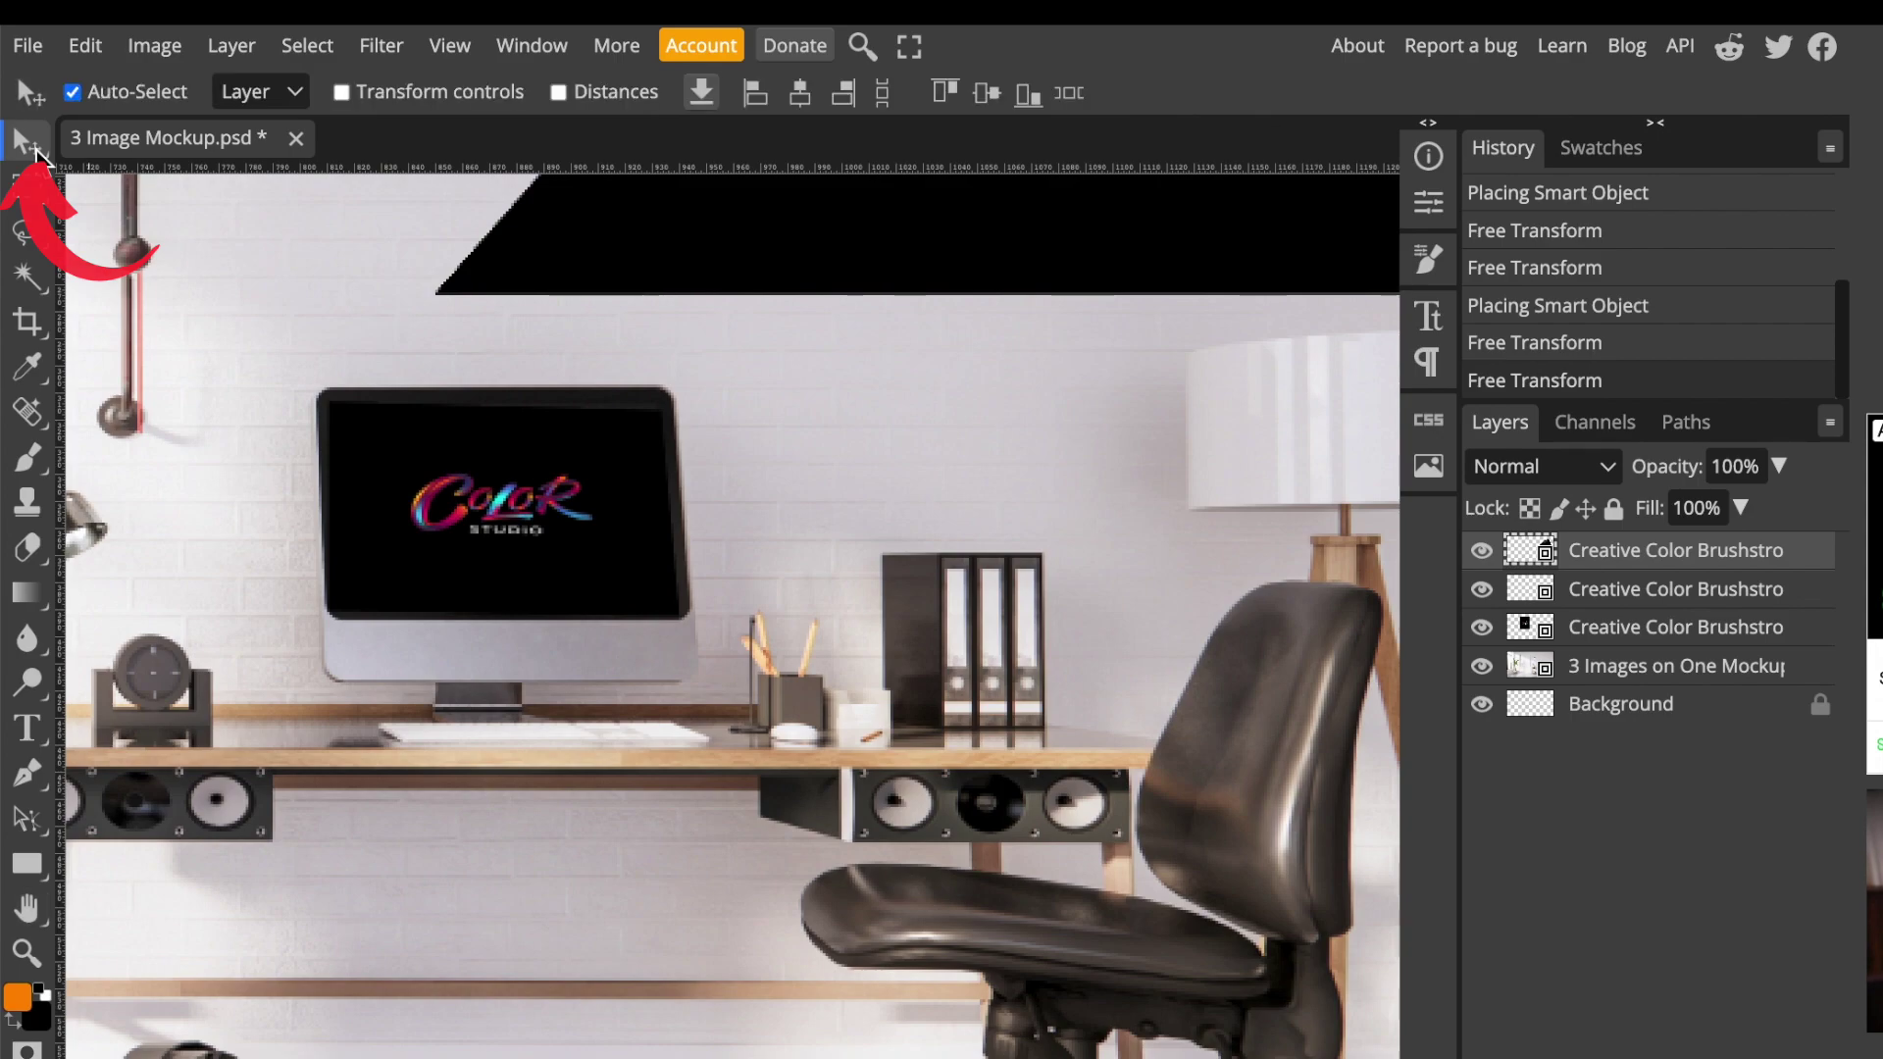
mouse_move(1001, 265)
mouse_down()
mouse_move(815, 588)
mouse_move(816, 922)
mouse_up()
- Distort the third logo onto the small desk object and apply it
click(85, 44)
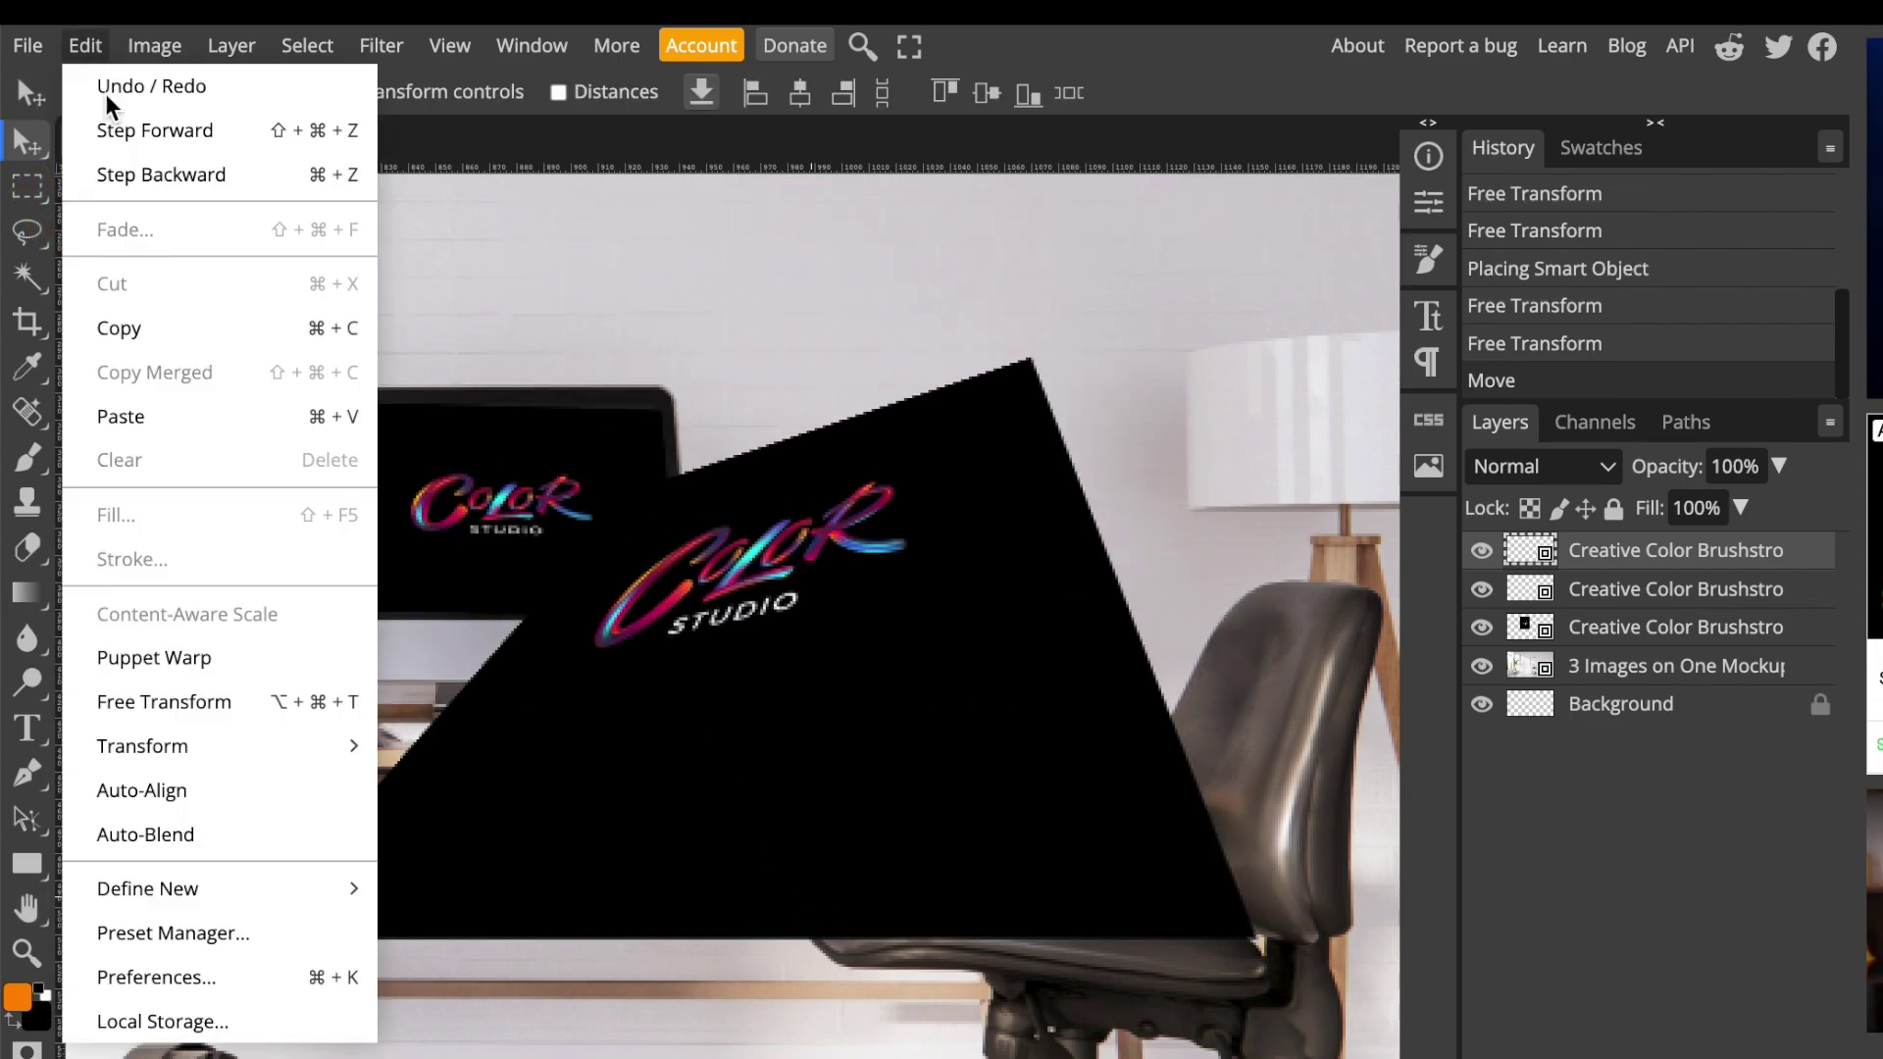
mouse_move(143, 746)
click(498, 815)
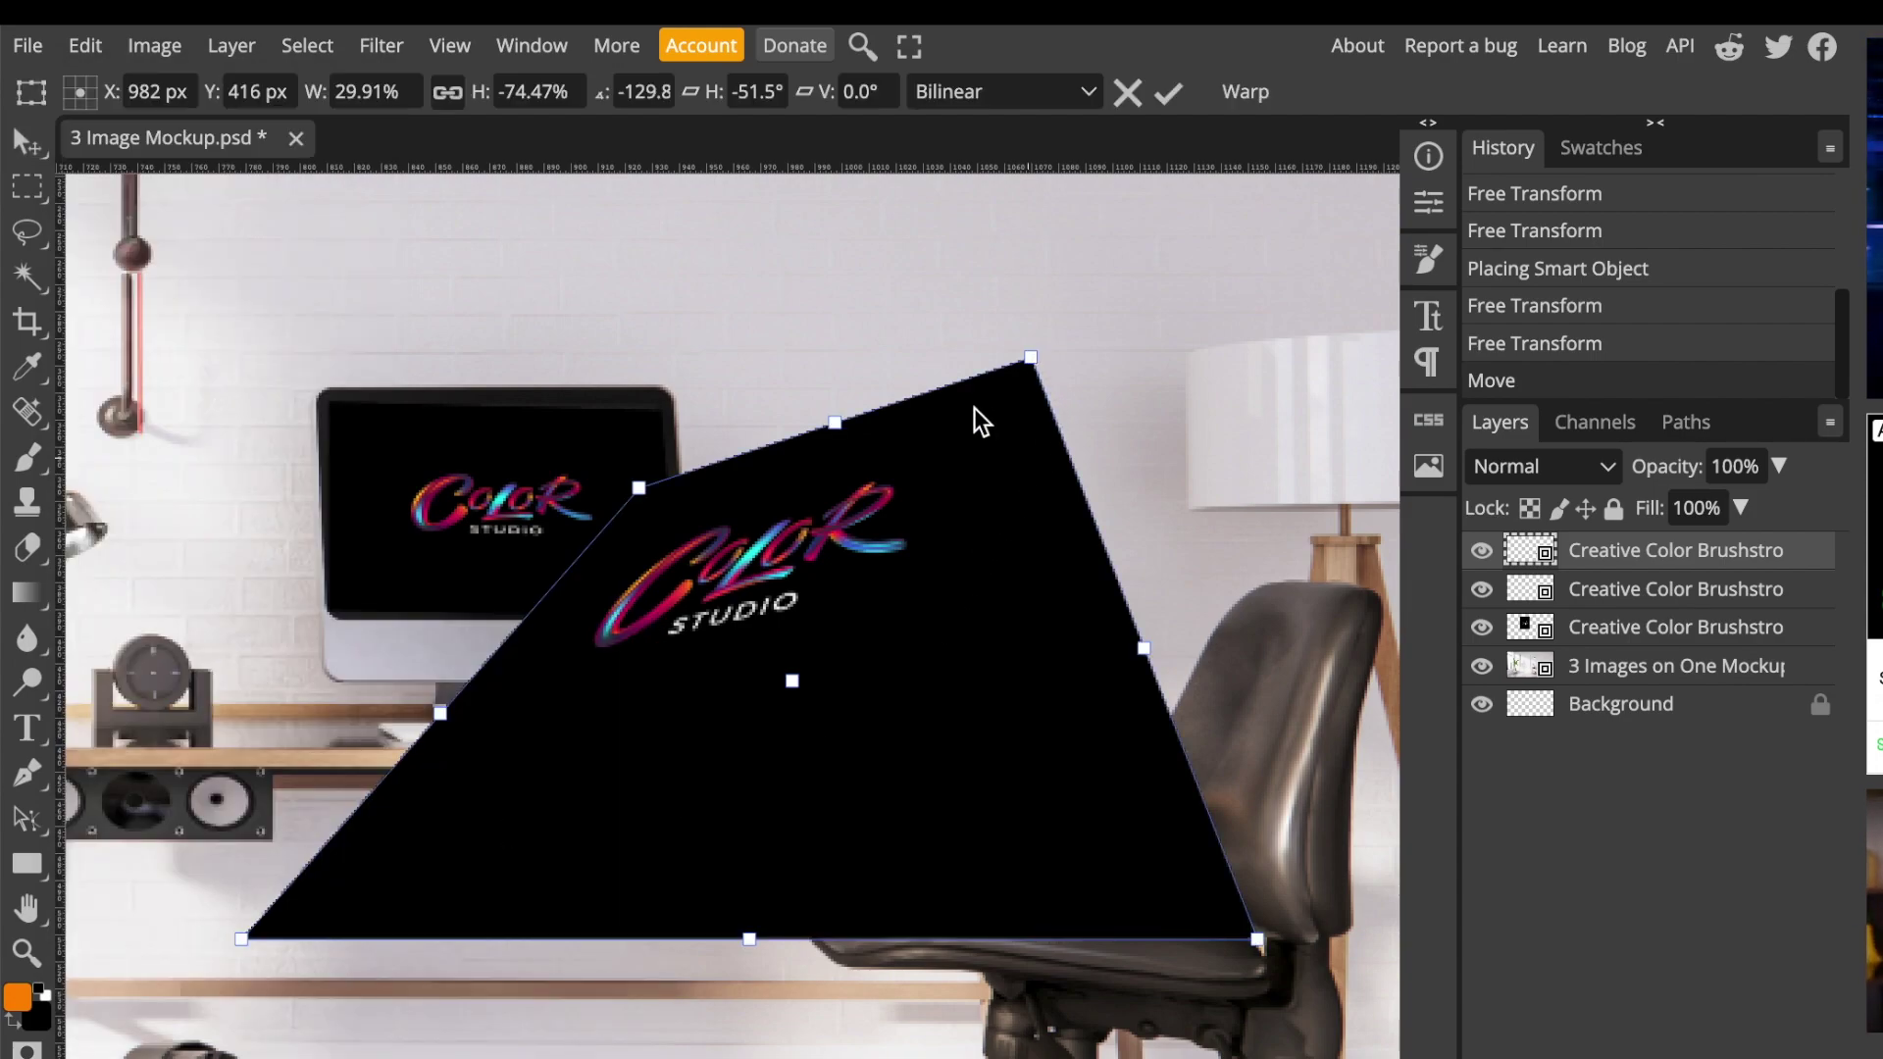
mouse_move(1037, 700)
mouse_down()
mouse_move(846, 776)
mouse_move(972, 766)
mouse_move(1059, 692)
mouse_move(1088, 557)
mouse_move(1158, 599)
mouse_move(884, 691)
mouse_up()
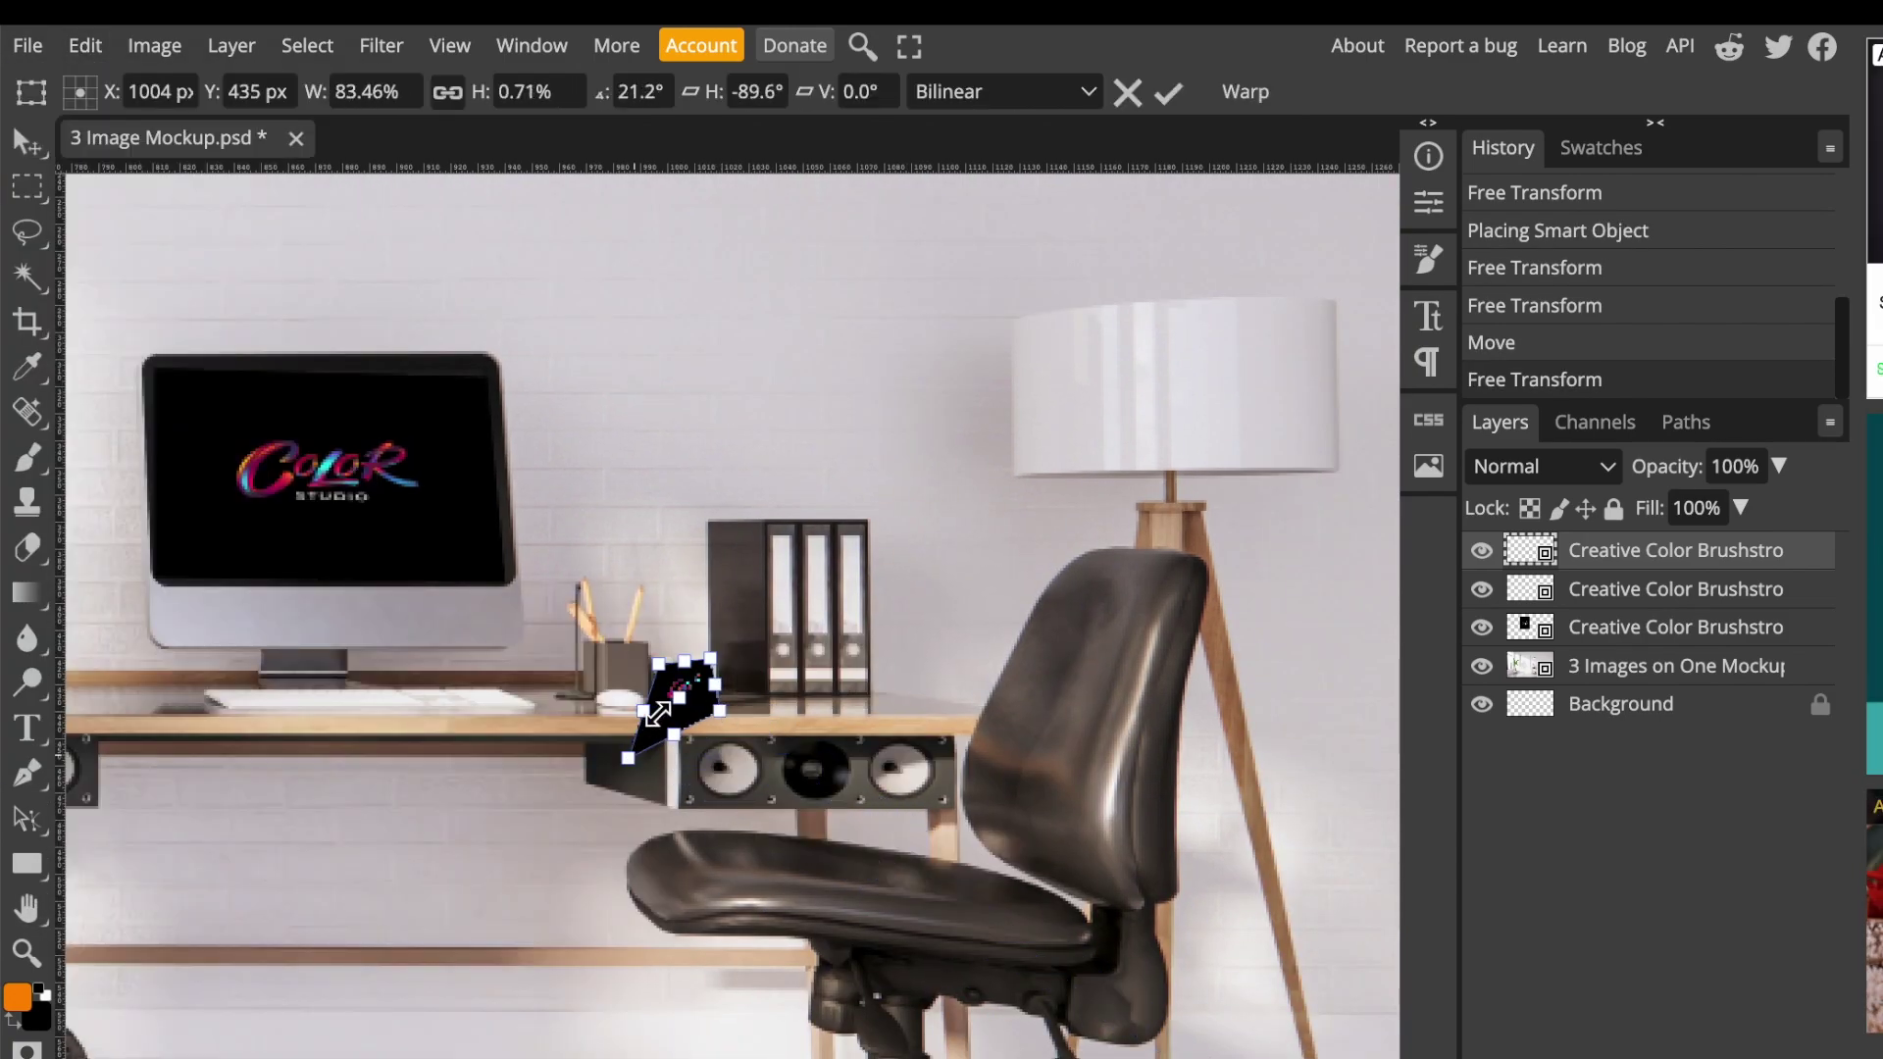
drag(710, 653, 703, 665)
click(1169, 92)
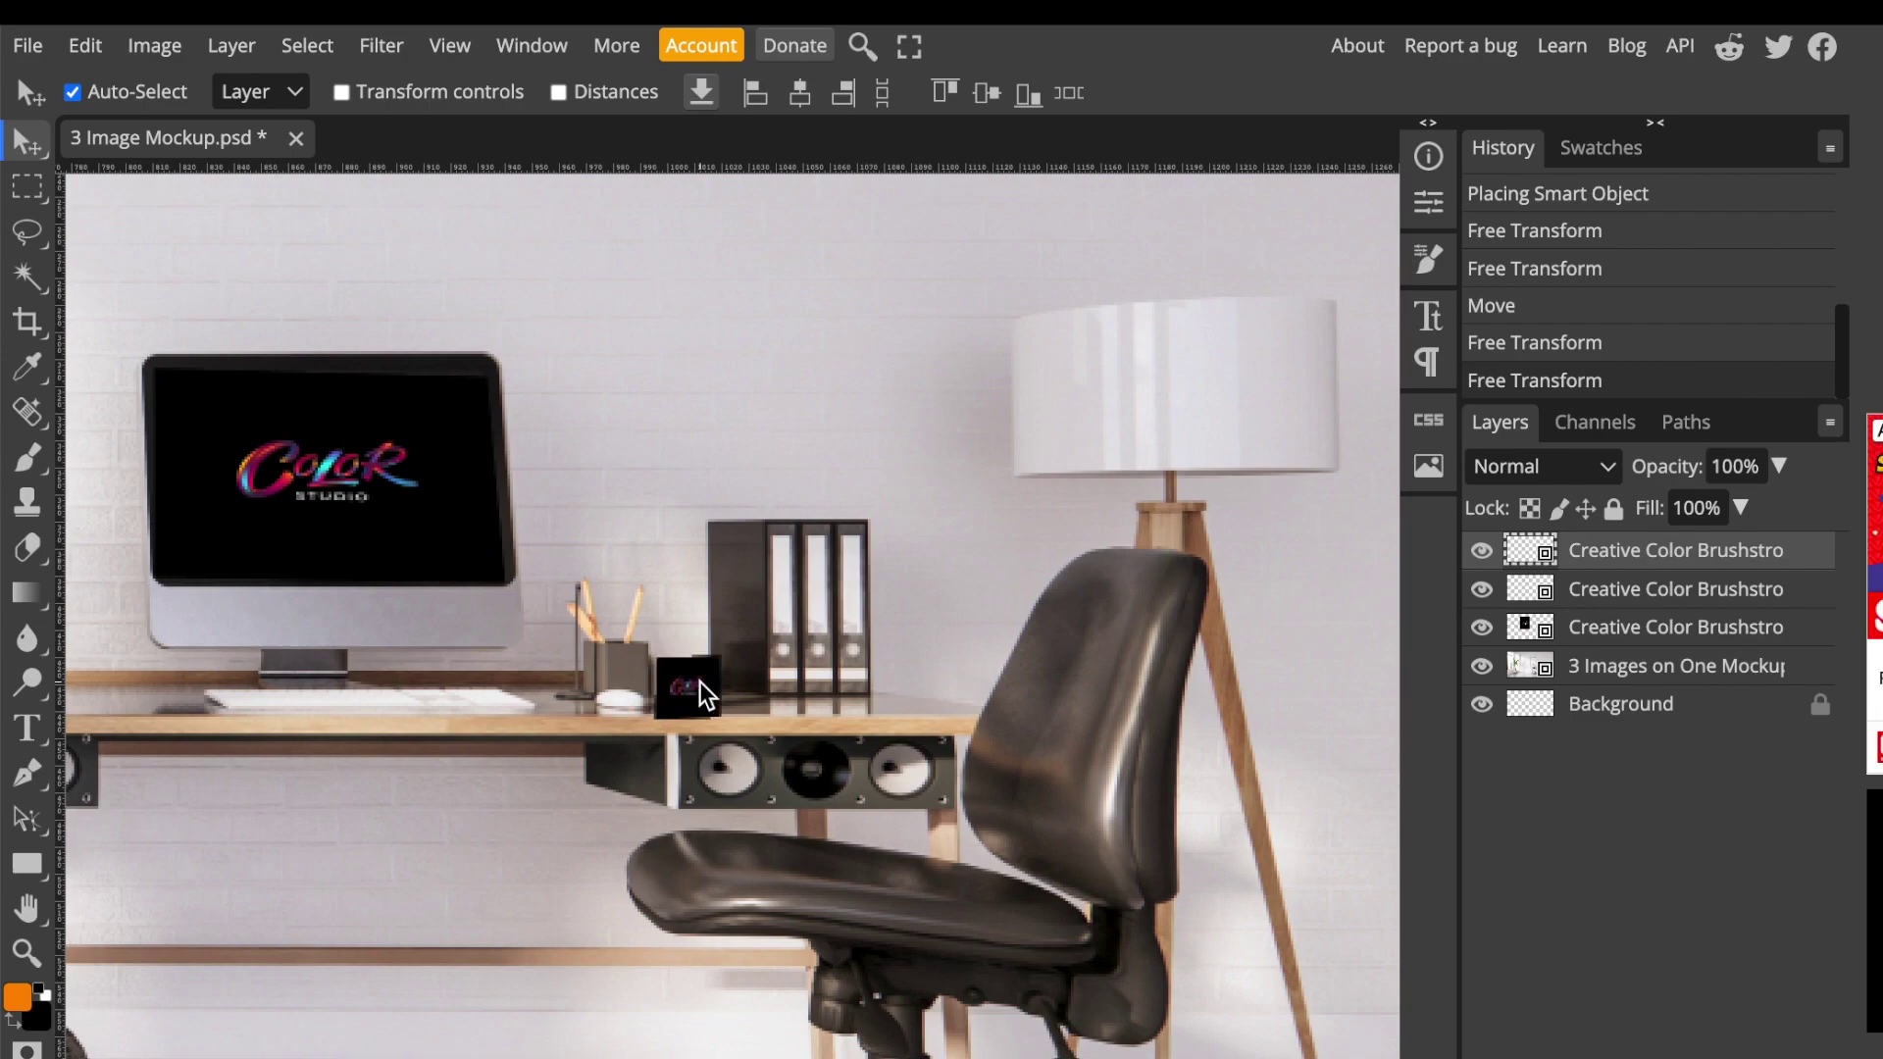
scroll(703, 686, down, 3)
scroll(791, 677, down, 1)
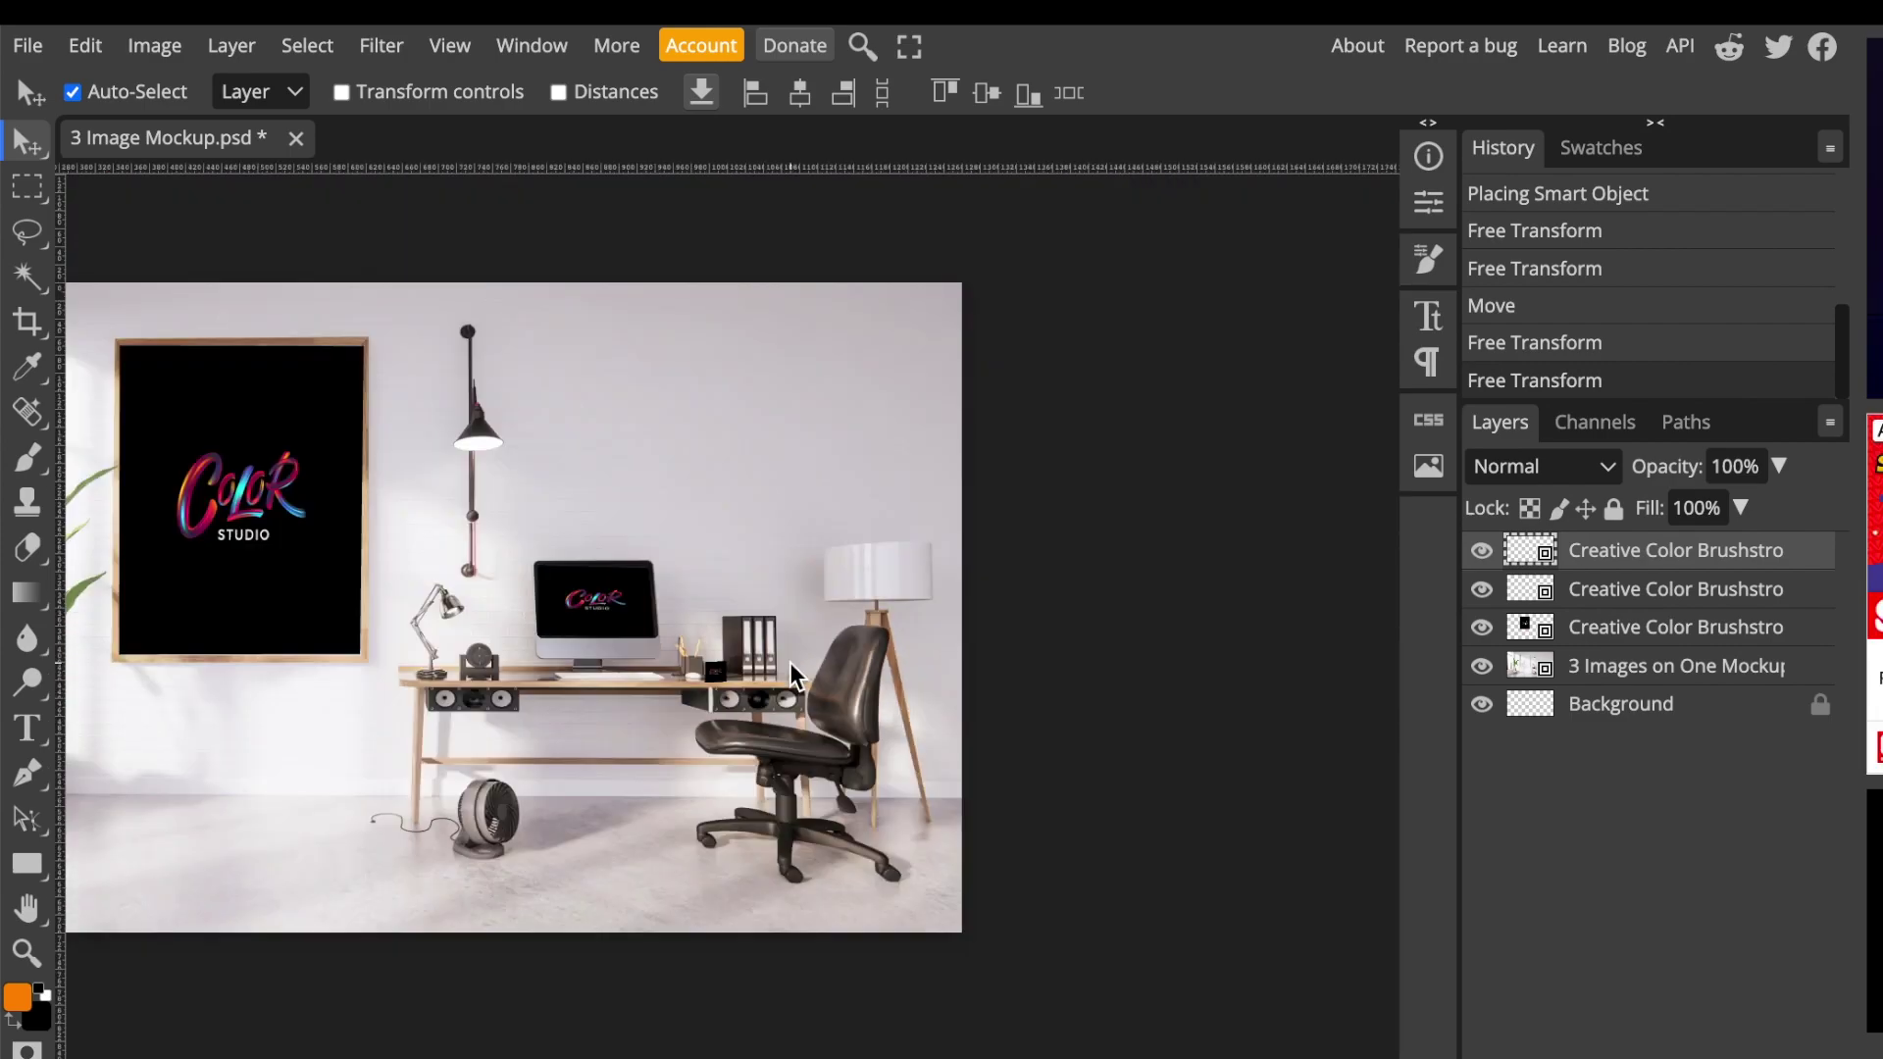
- Pan the view to show the whole three-logo mockup
click(28, 908)
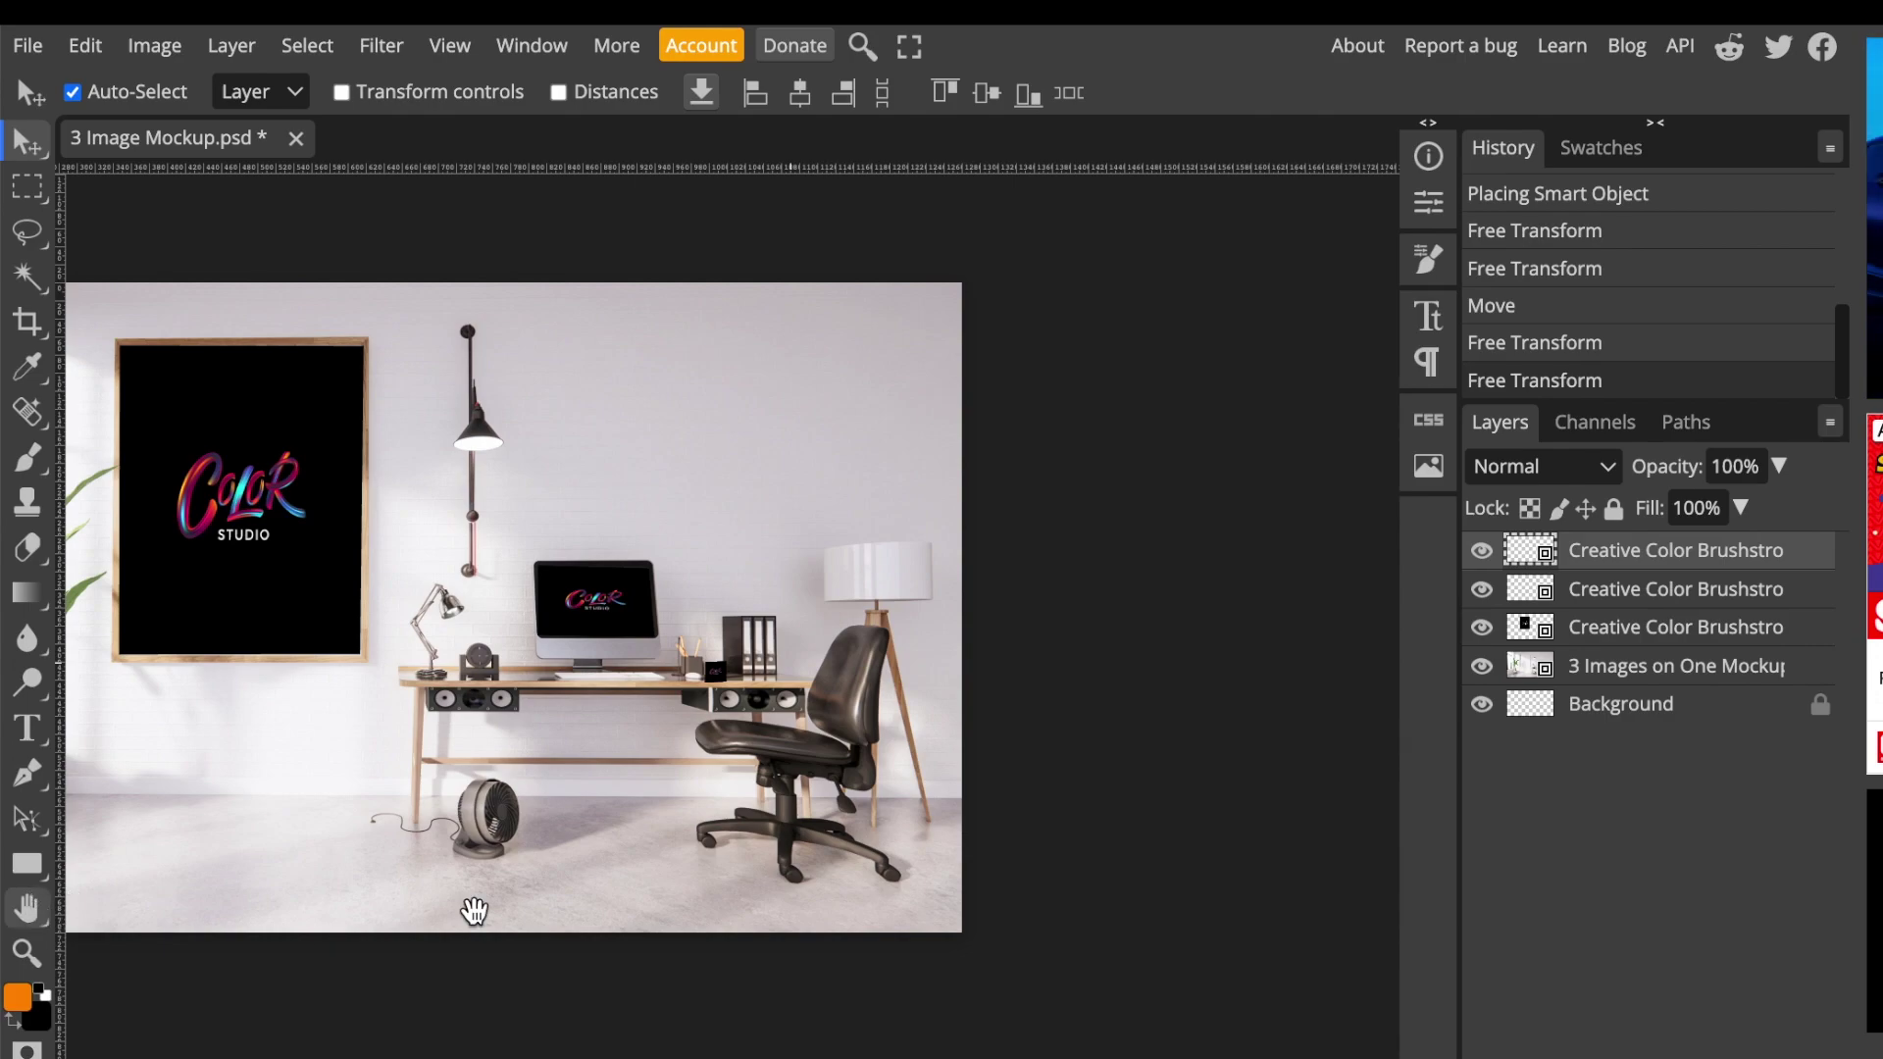
mouse_move(628, 881)
mouse_down()
mouse_move(1026, 954)
mouse_move(995, 919)
mouse_up()
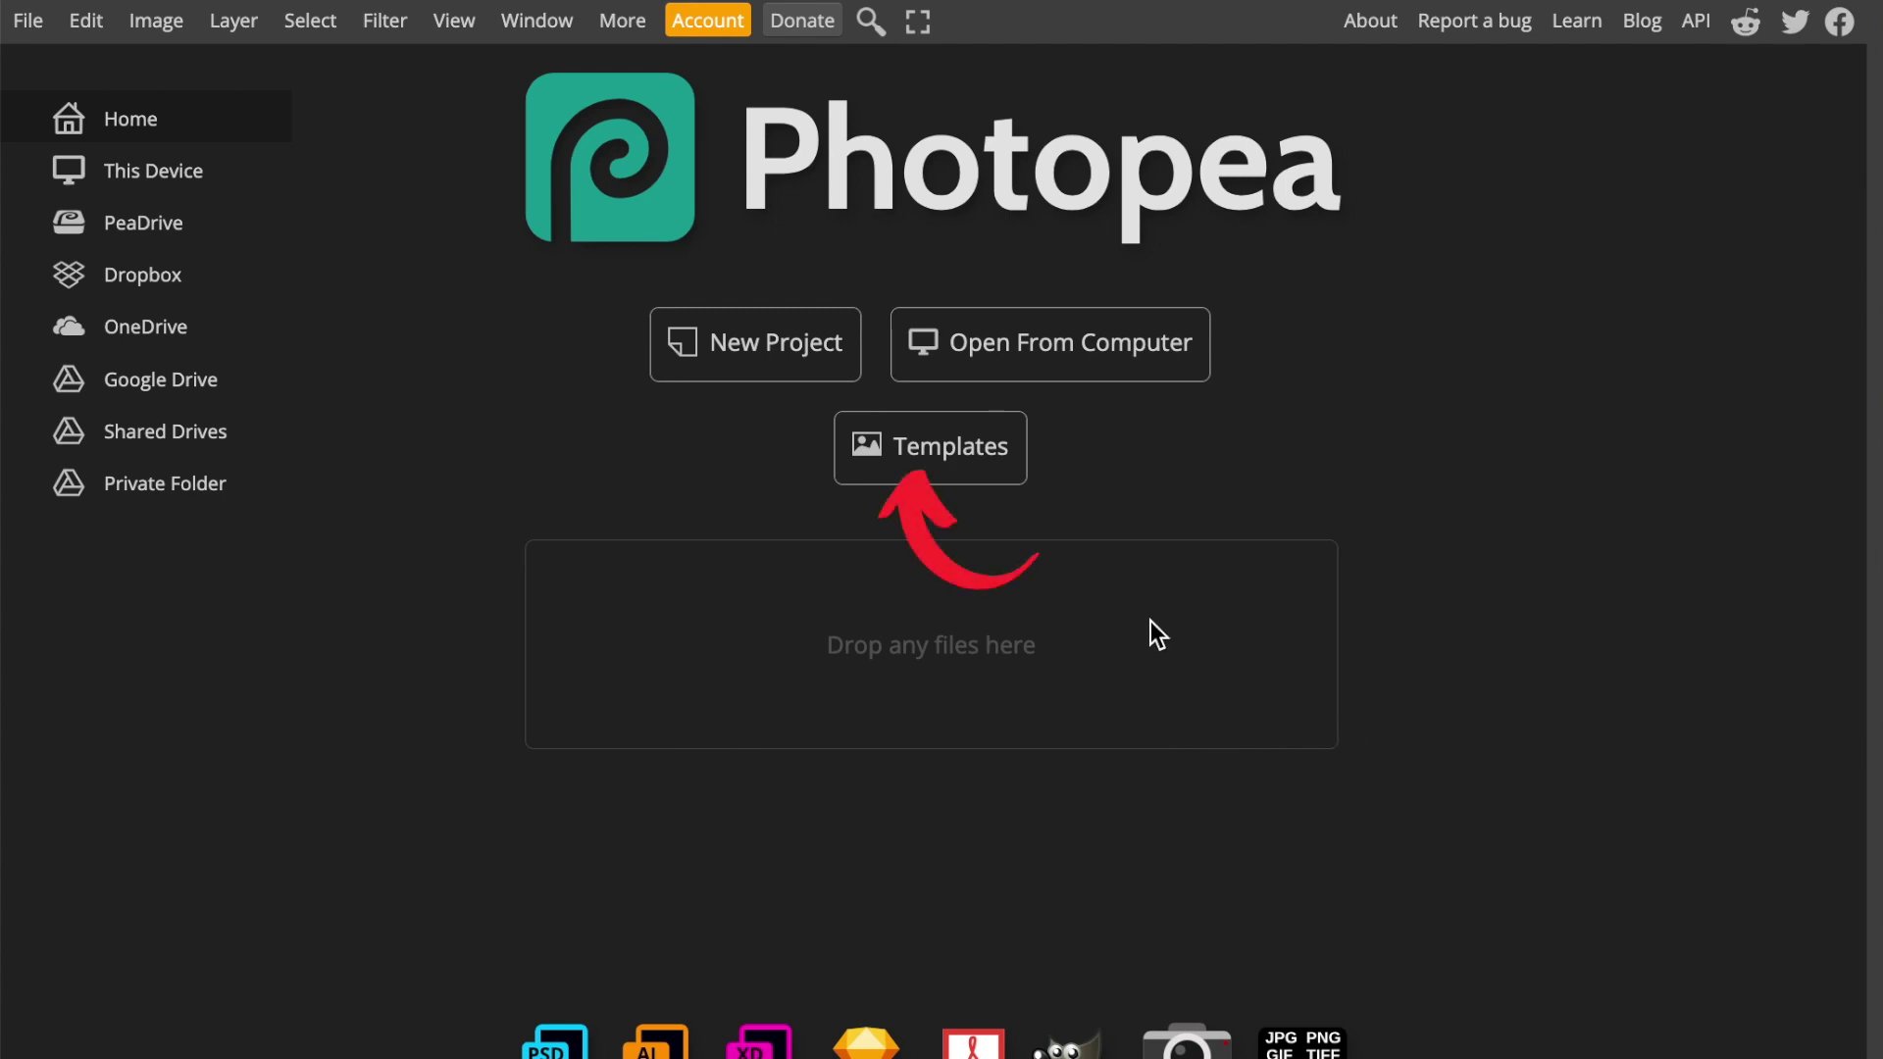
- Browse Product mockup templates and open the Cosmetic Product Mockup details
click(948, 445)
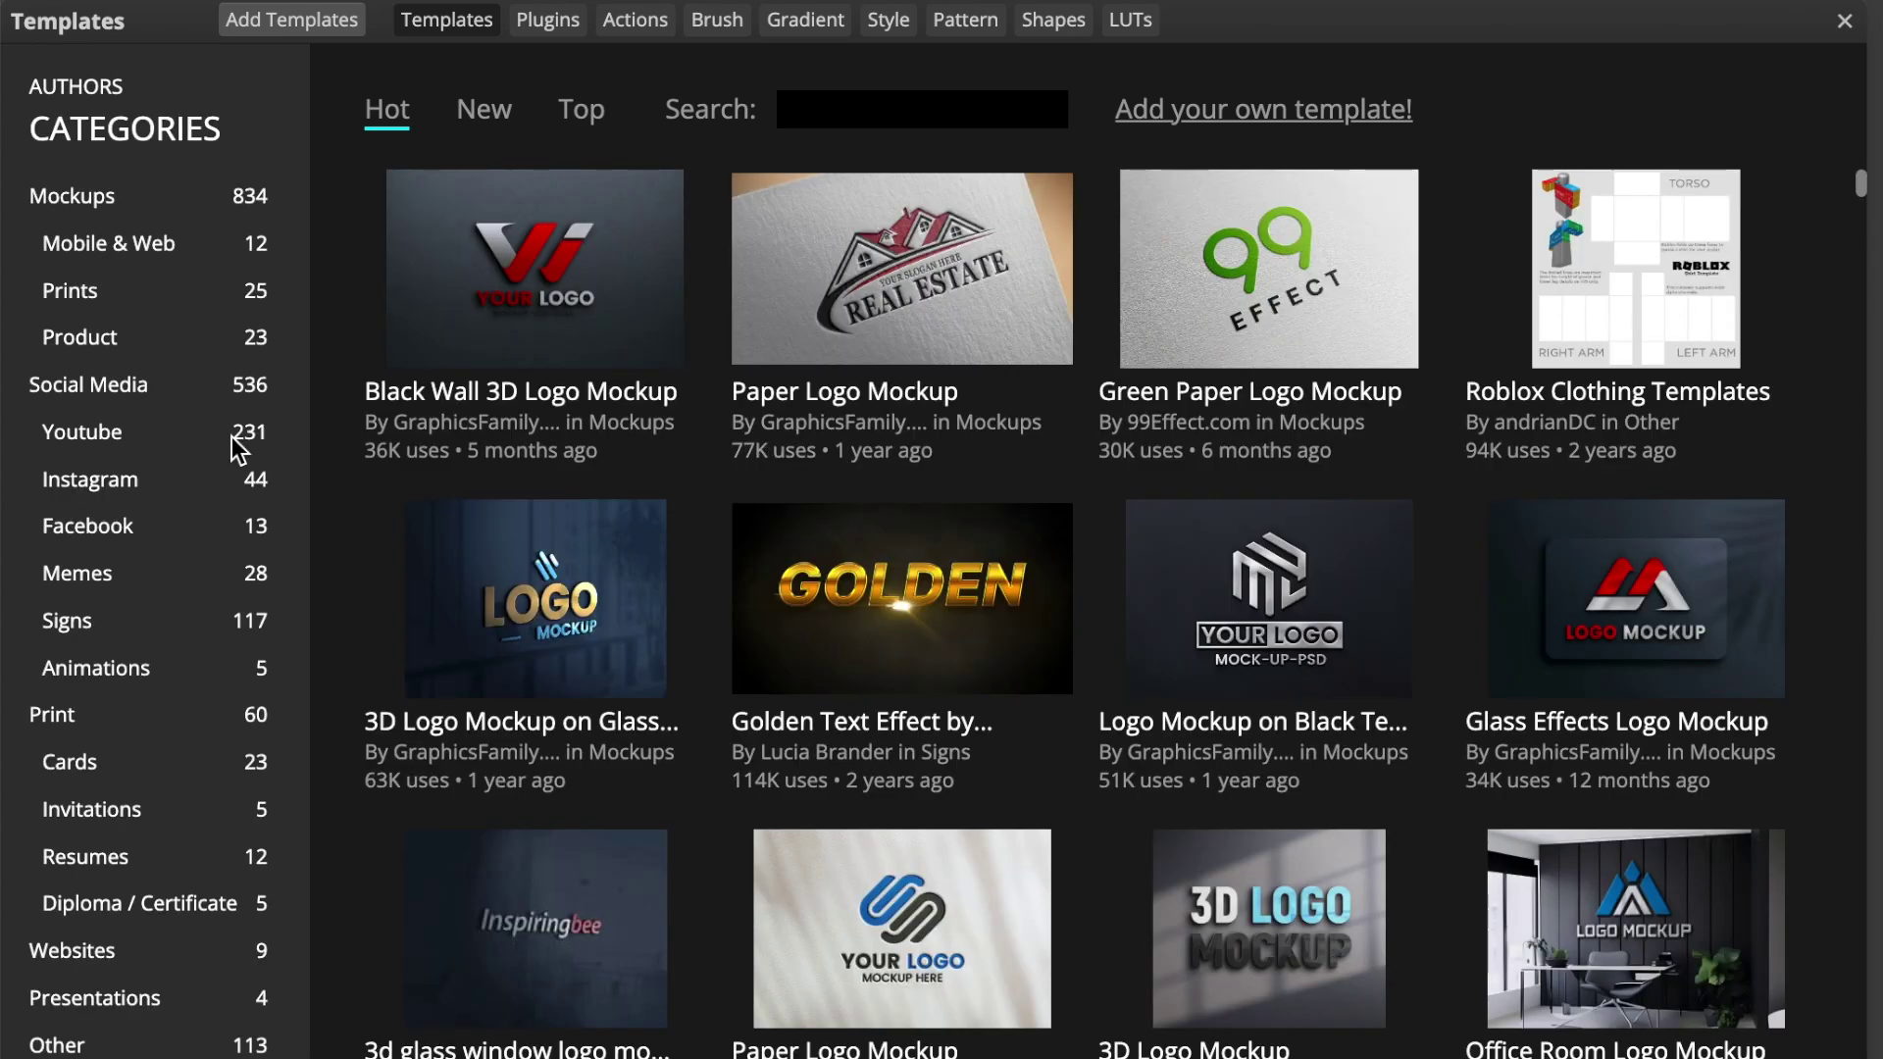
click(85, 346)
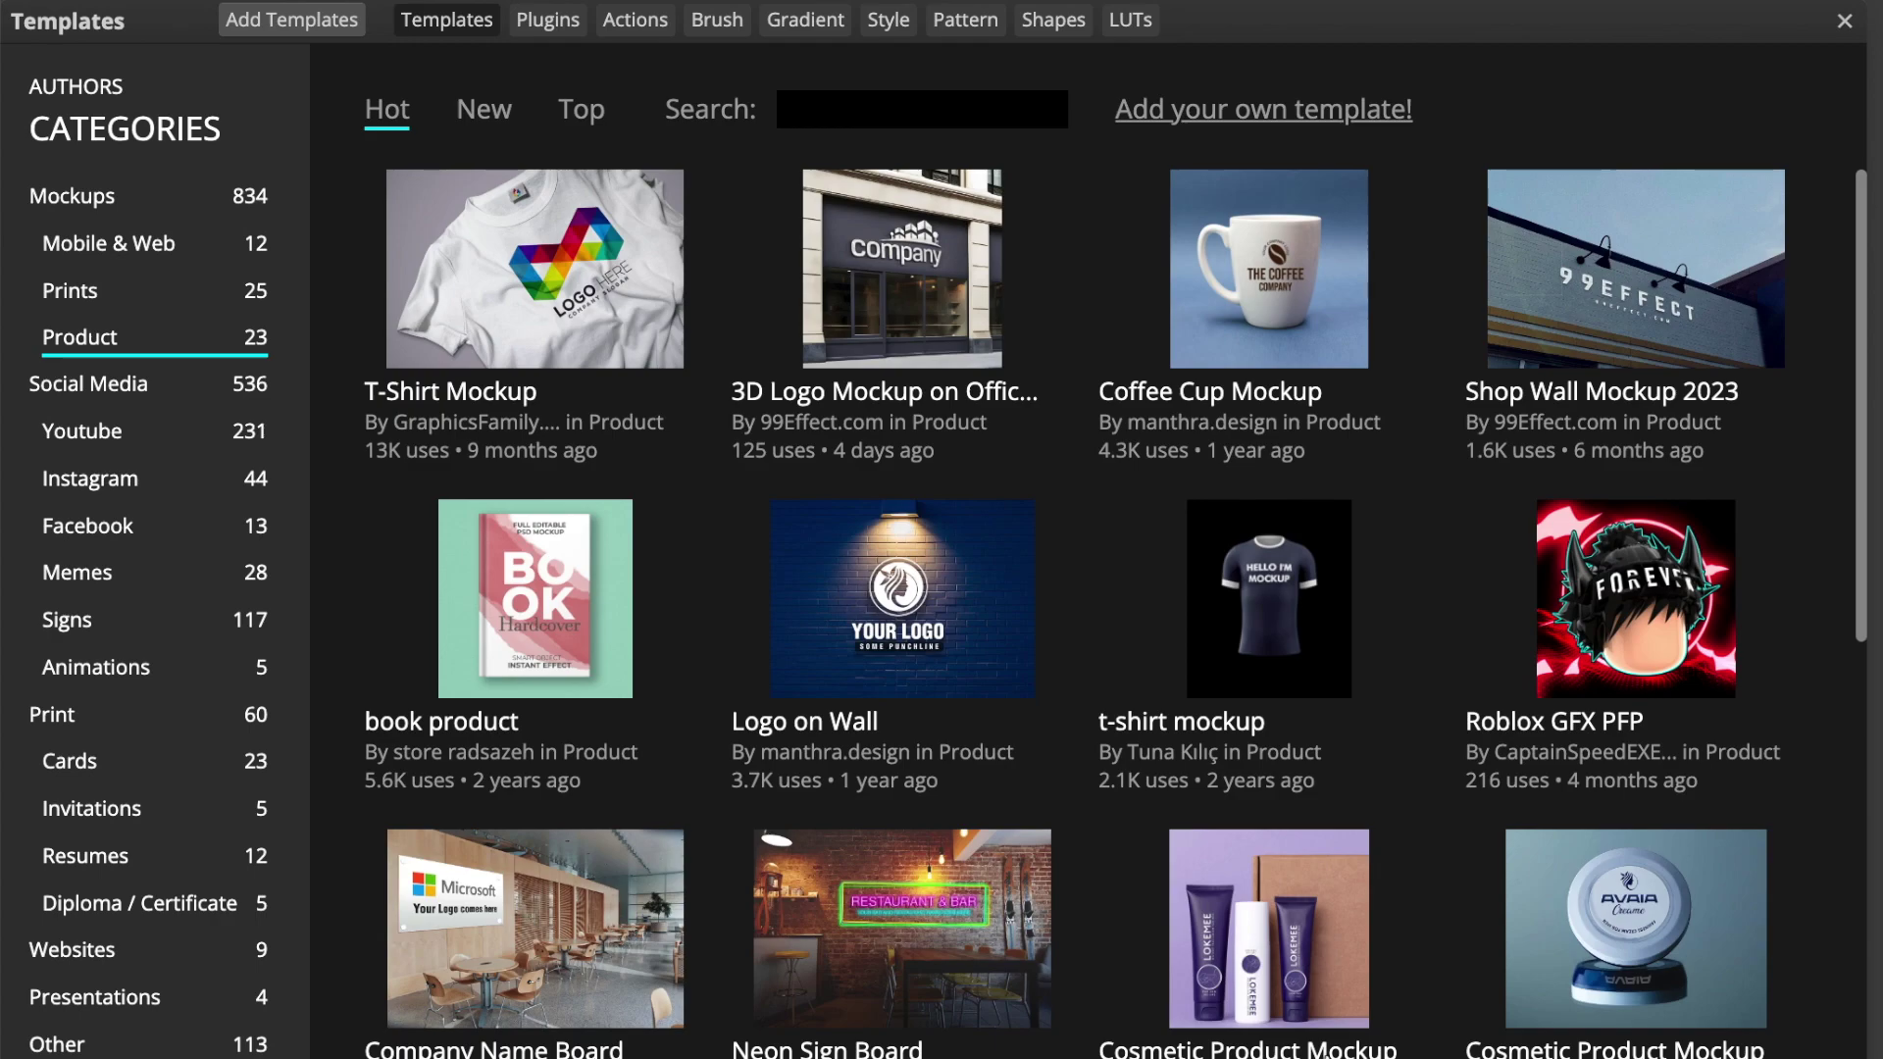
click(1268, 937)
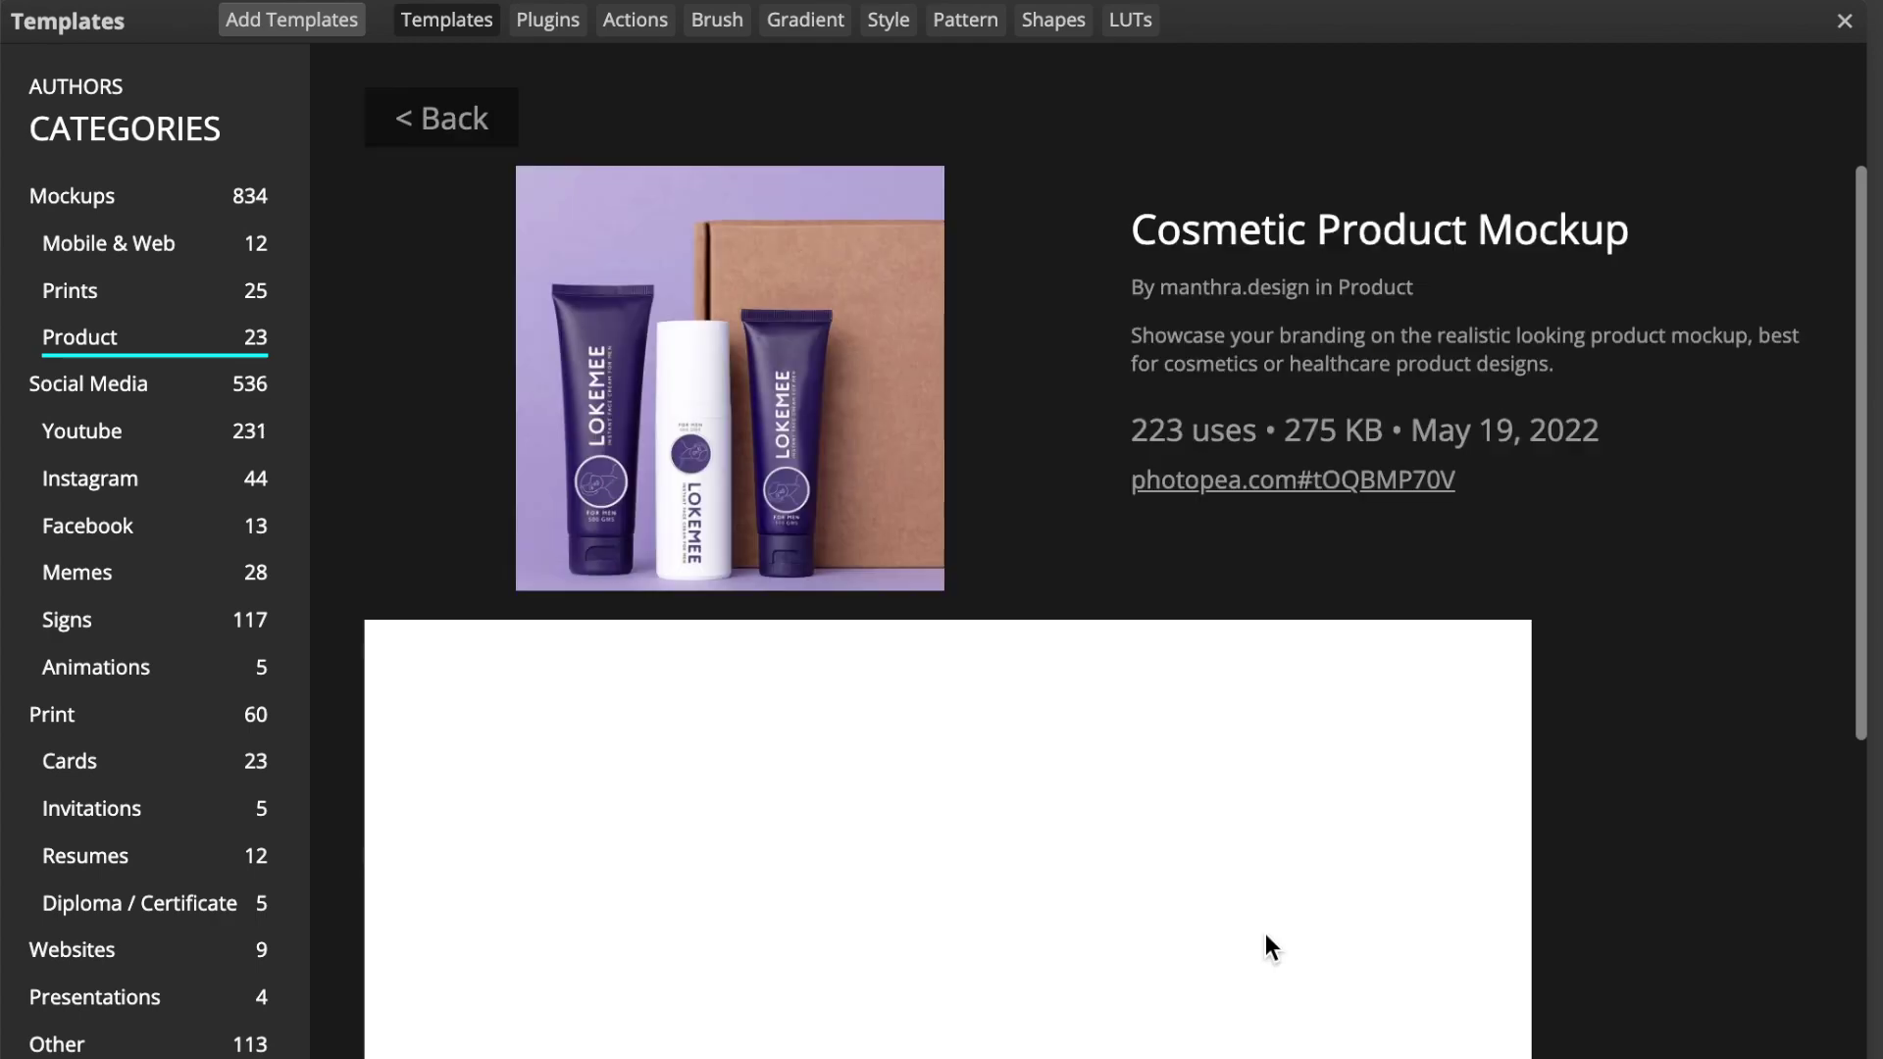